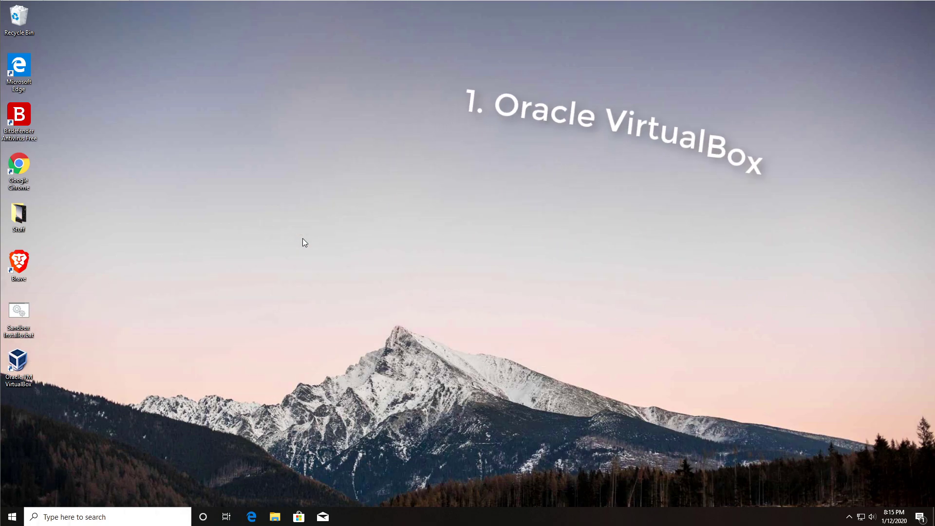
Open Google Chrome and search the web for 'virtual box'
left_click(31, 361)
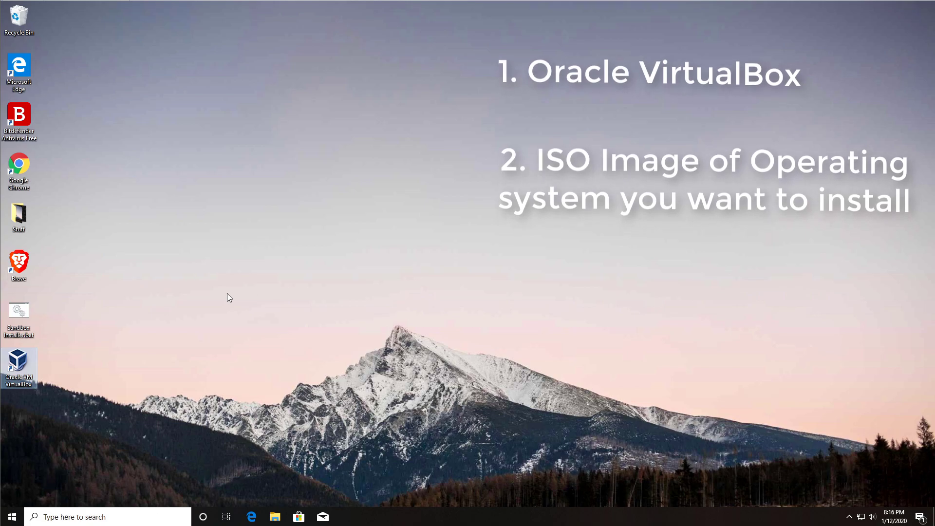
double_click(26, 164)
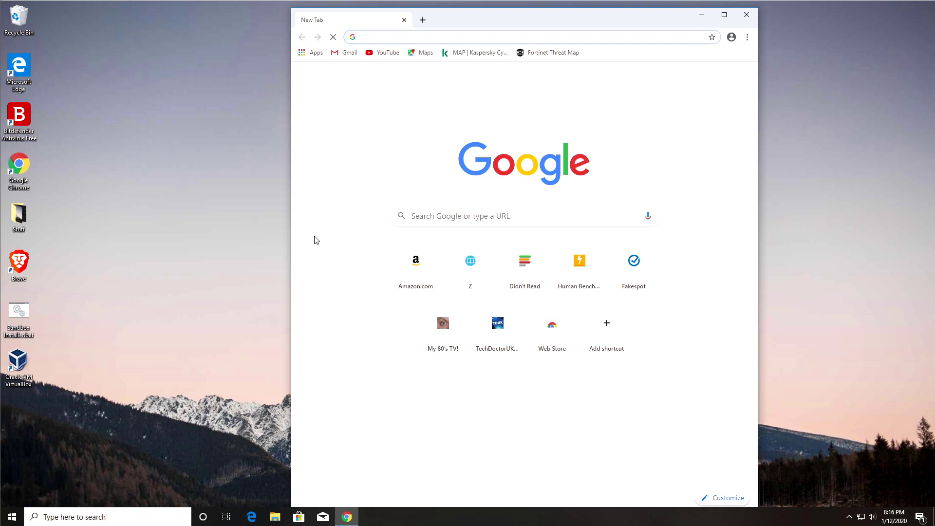
type("virtual ")
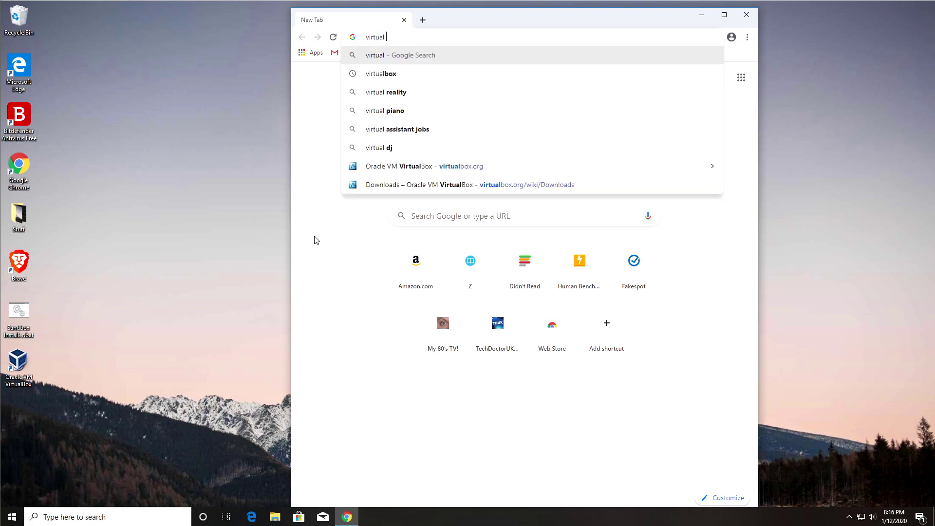
type("box")
key("Return")
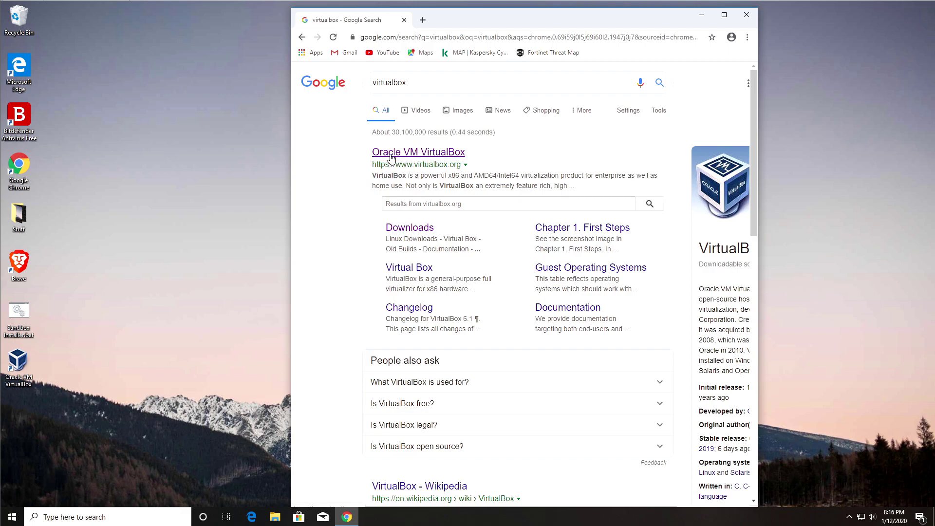
On virtualbox.org Downloads, download the VirtualBox 6.1.0 installer for Windows hosts
left_click(440, 155)
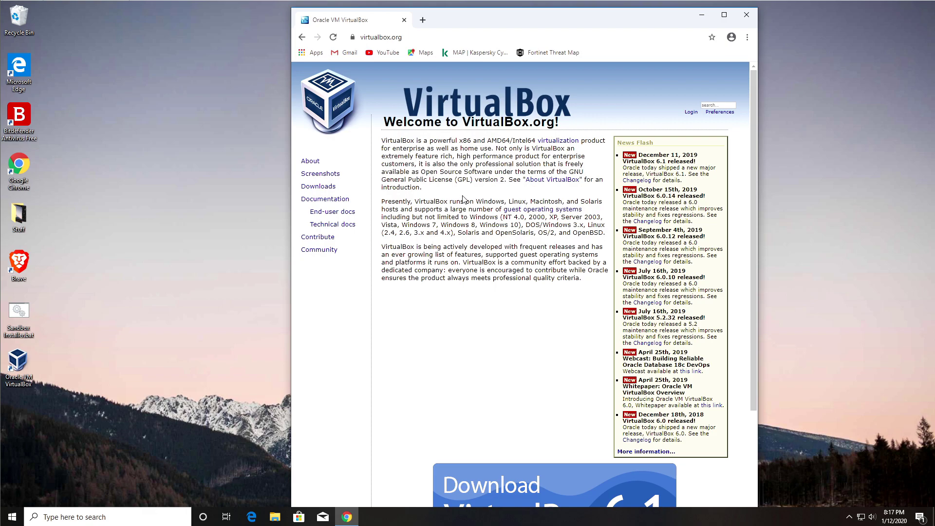
left_click(317, 186)
key("super+Up")
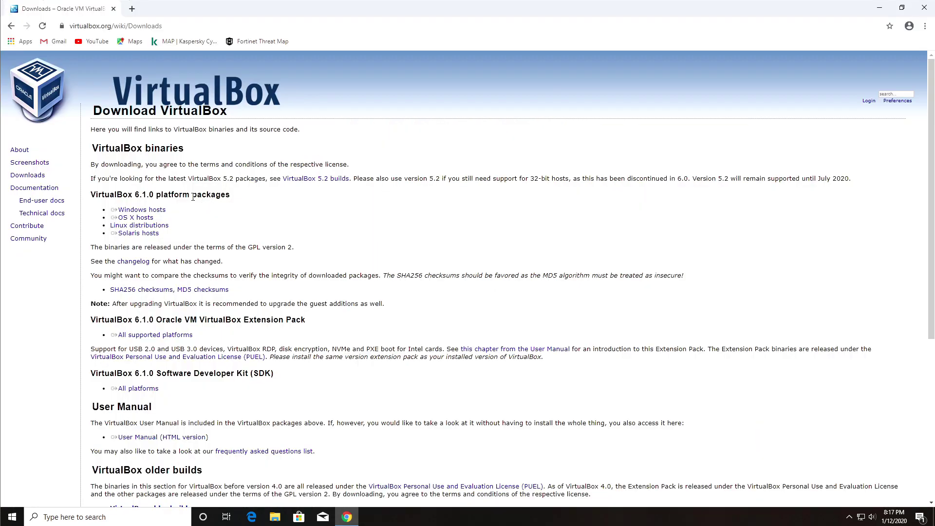
left_click_drag(111, 210, 165, 211)
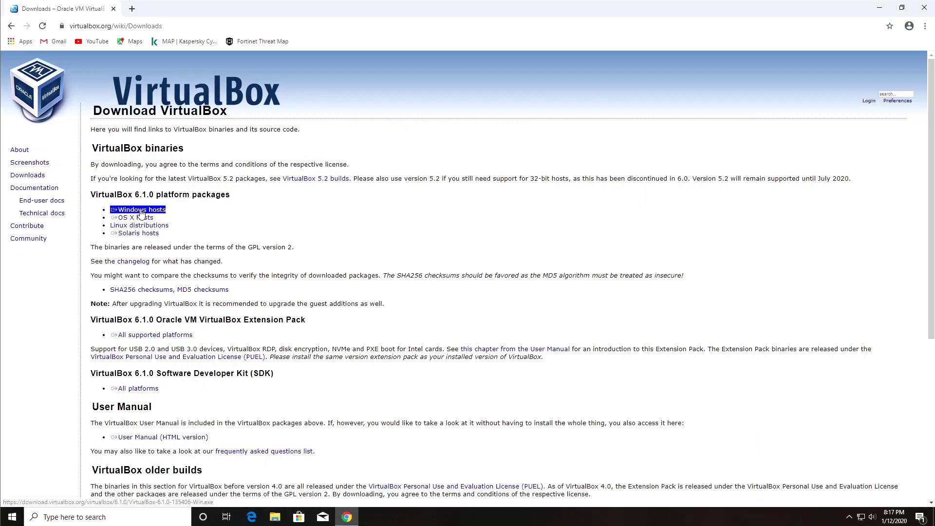
left_click(141, 210)
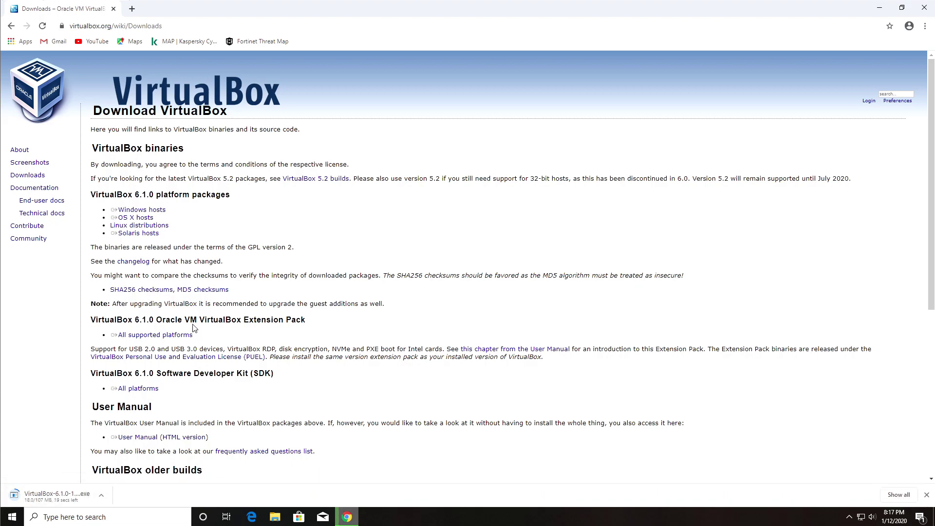
left_click(132, 8)
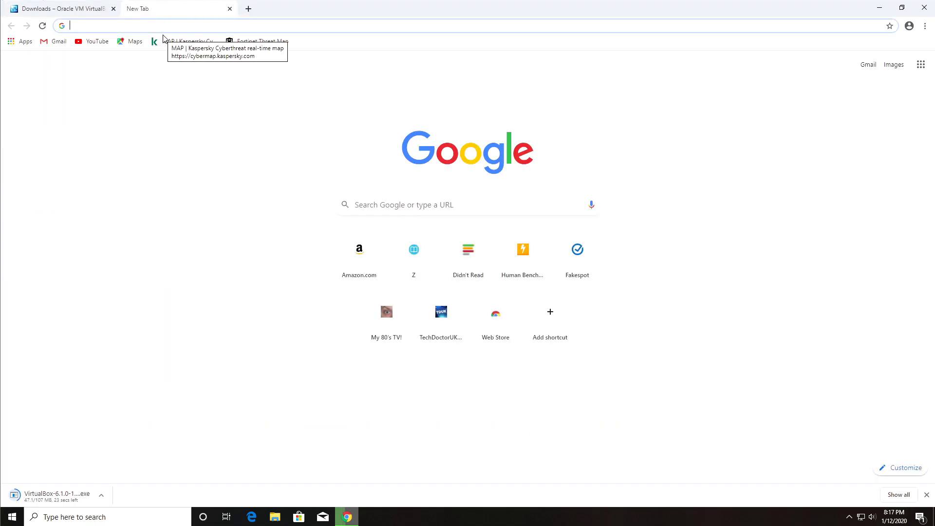
left_click(377, 205)
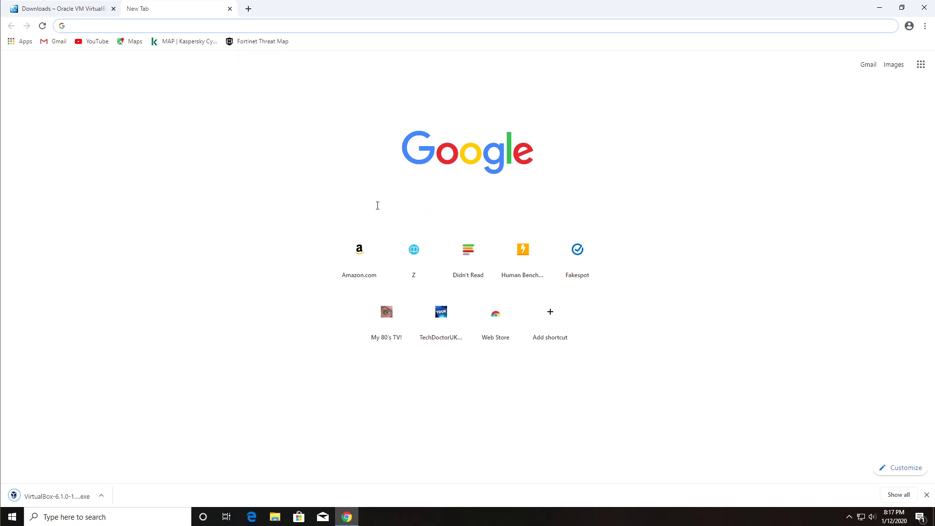
type("ubunto")
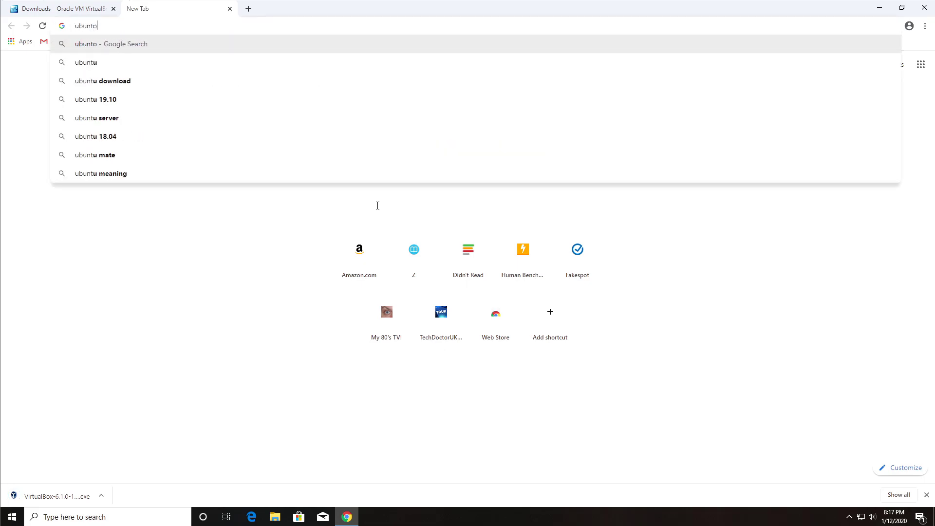
key("BackSpace")
type("u iso")
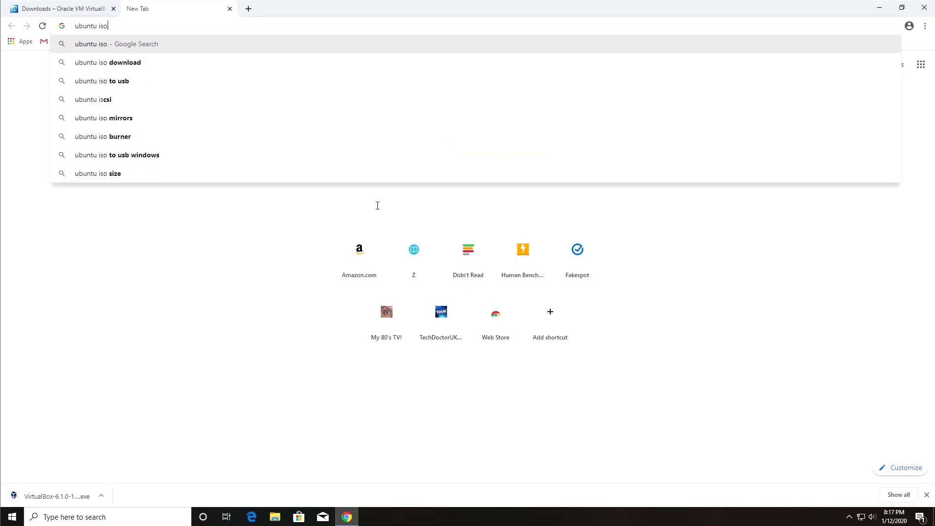
key("Down")
key("Return")
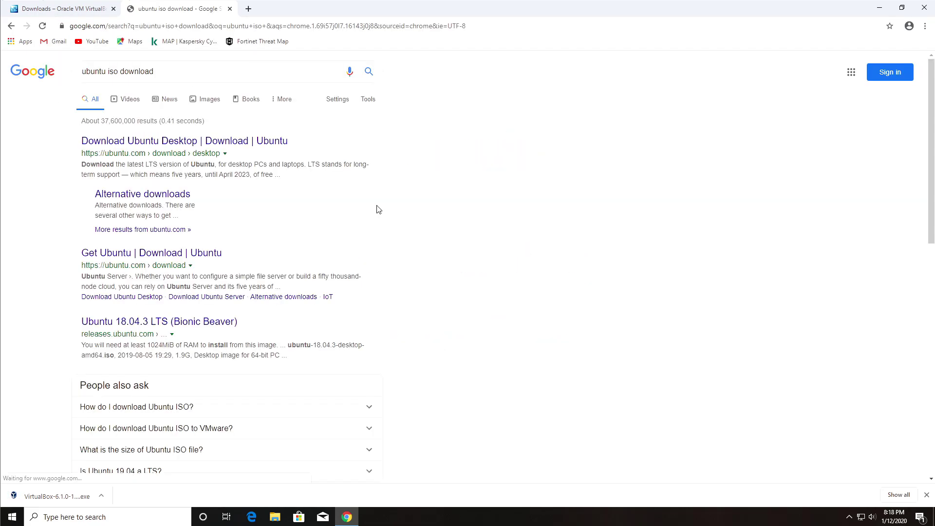
left_click(188, 145)
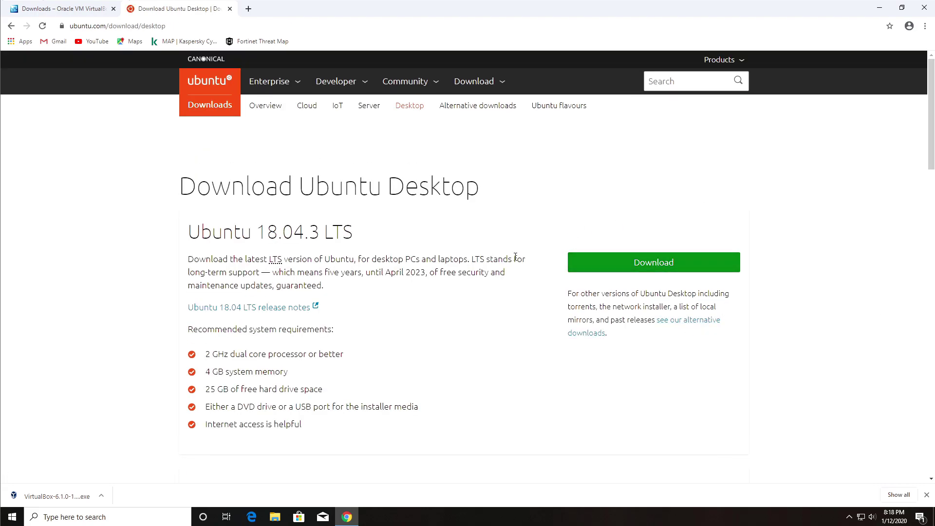
Search 'windows 10', download the Media Creation Tool from Microsoft, and launch the VirtualBox installer
left_click(173, 26)
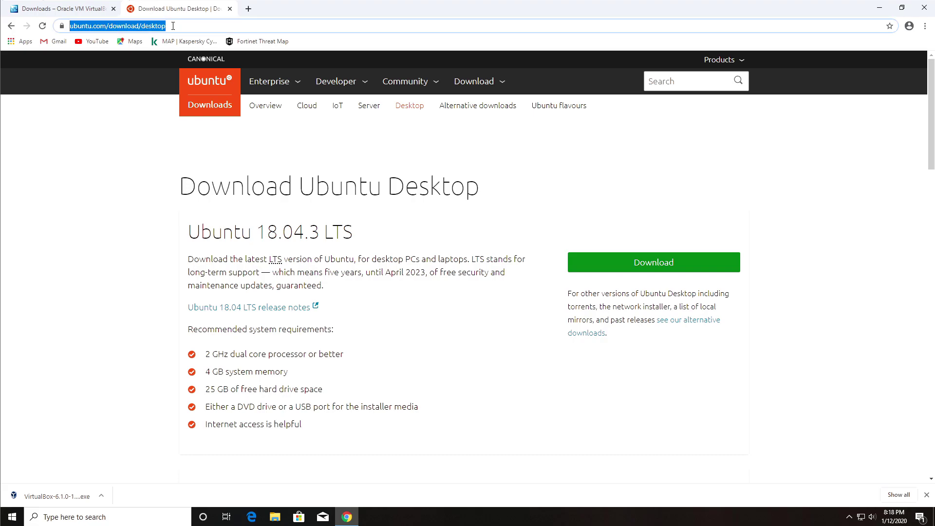
type("windows 10")
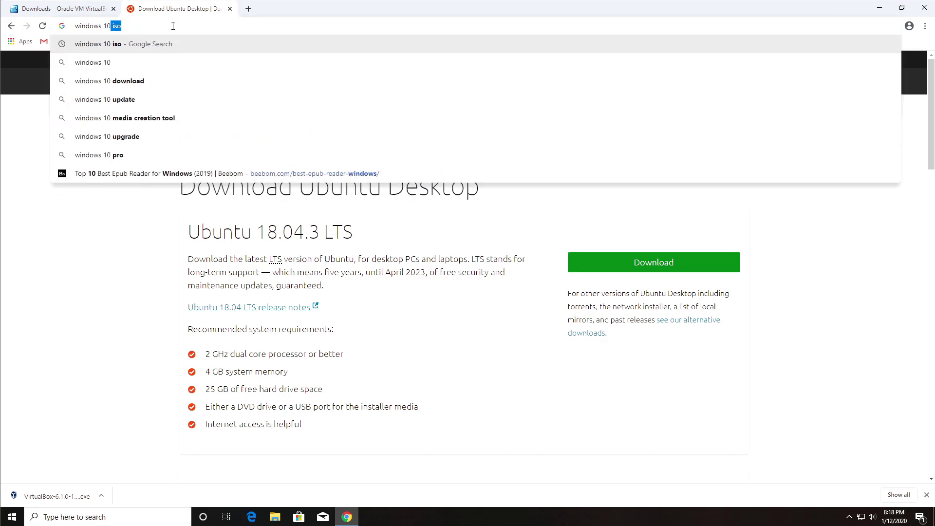
key("Return")
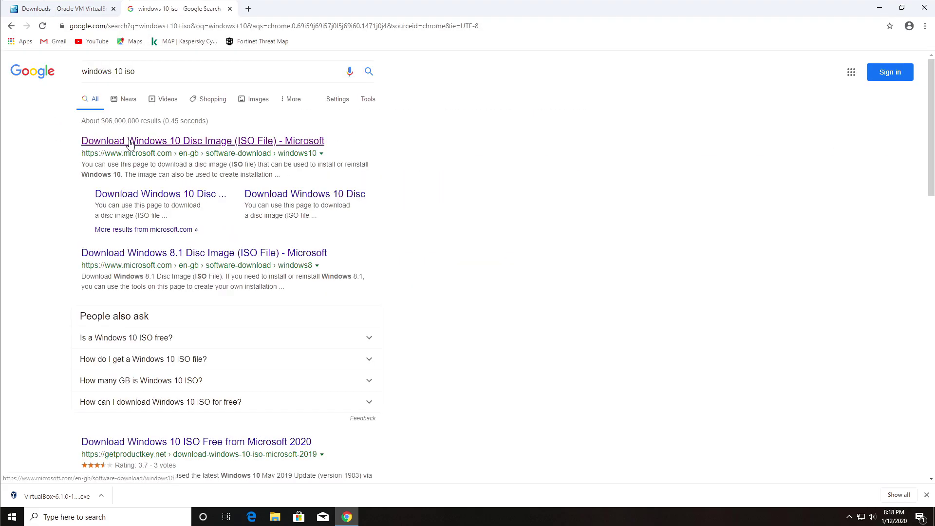
left_click(178, 152)
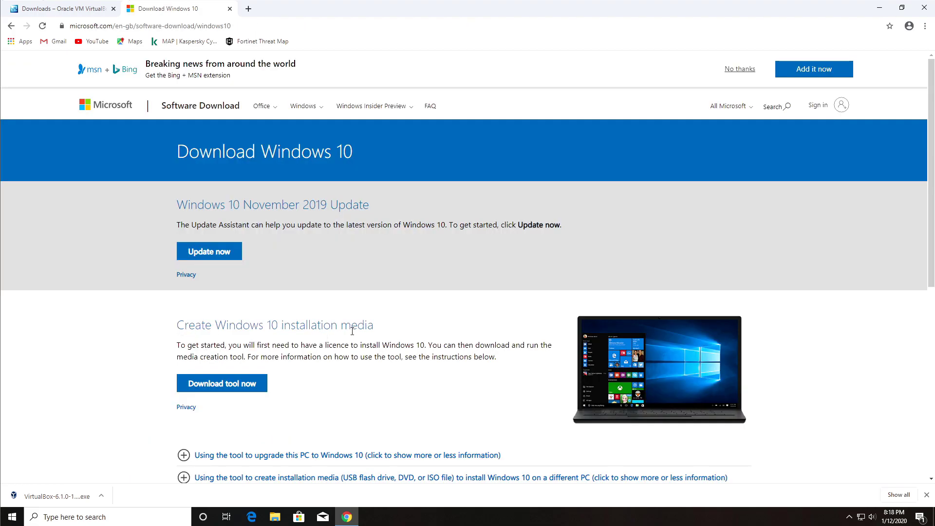
left_click(209, 384)
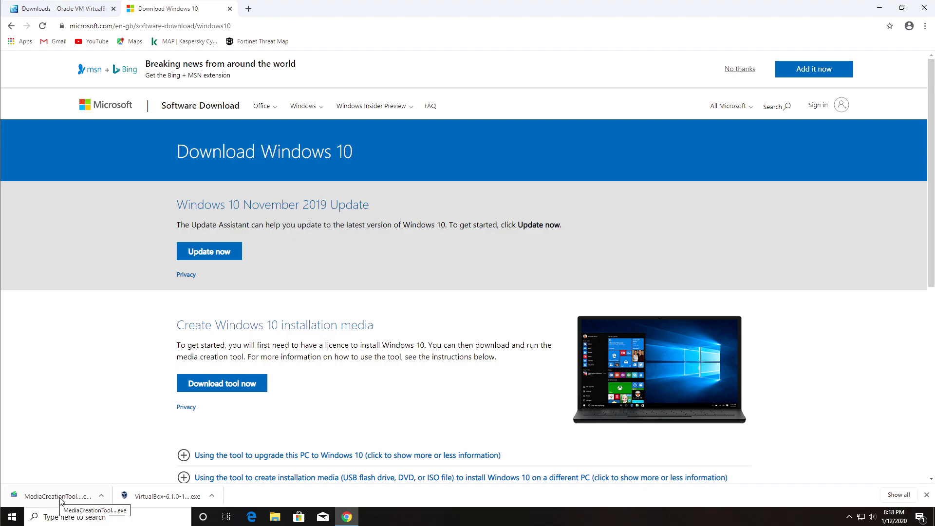
left_click(157, 496)
Install VirtualBox 6.1.0 with default features and shortcuts, accepting the network warning and UAC prompt
left_click(521, 336)
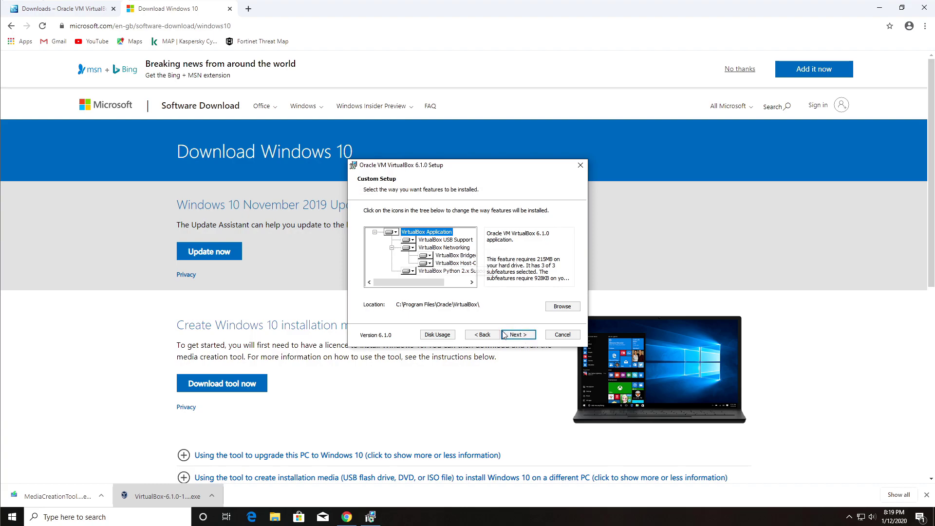
left_click(516, 336)
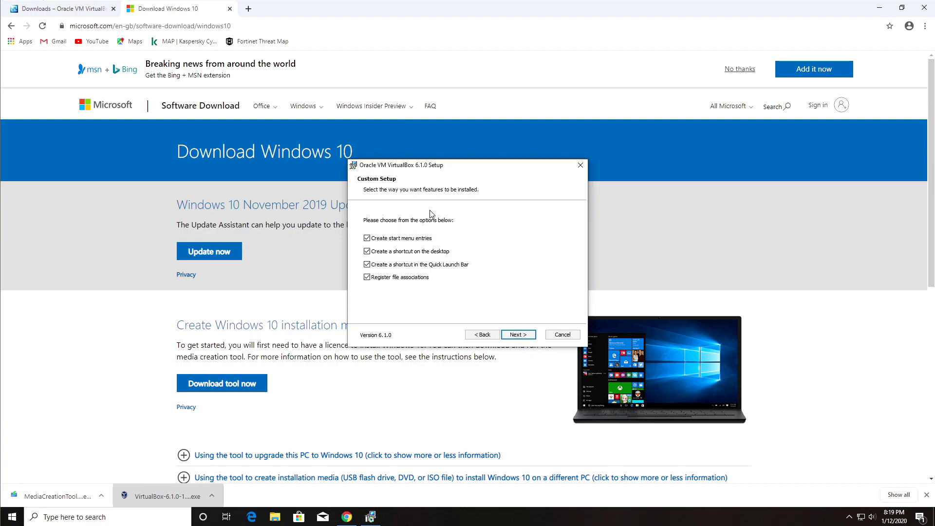
left_click(533, 334)
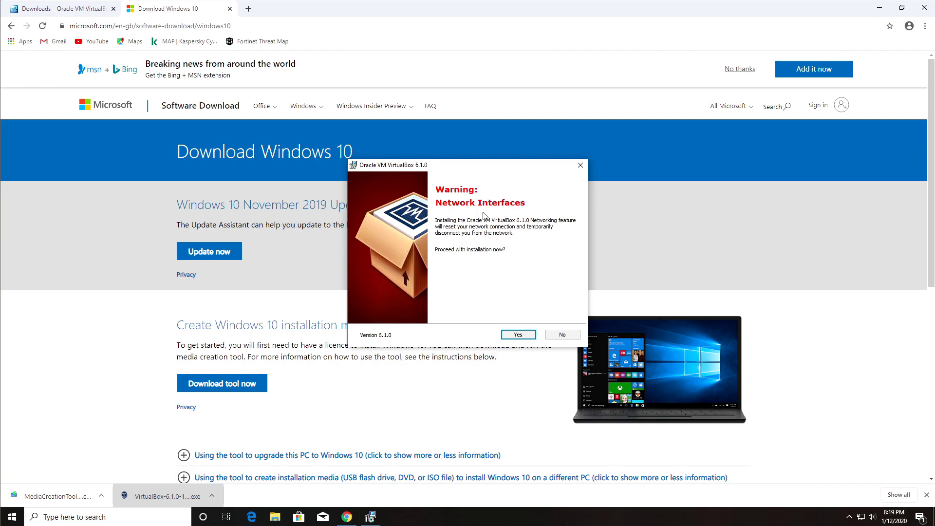
left_click(515, 336)
left_click(504, 335)
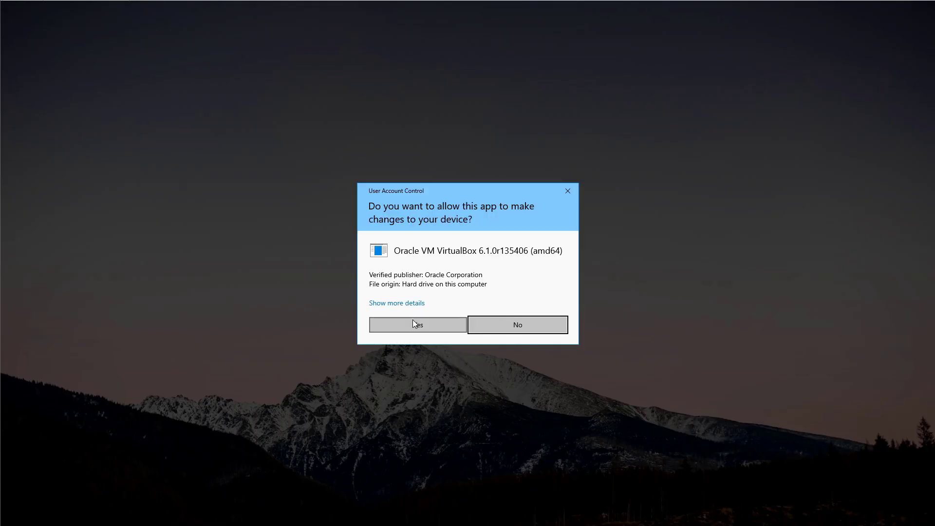
left_click(413, 322)
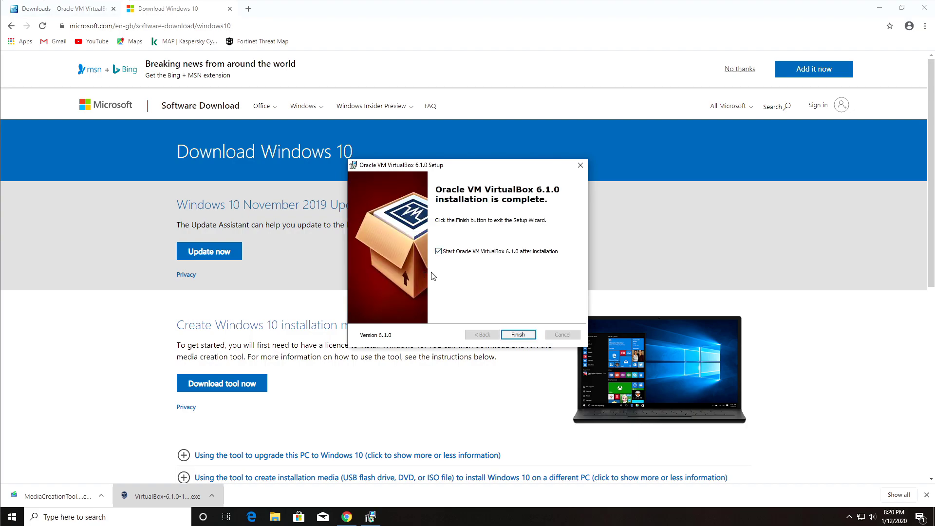
left_click(516, 337)
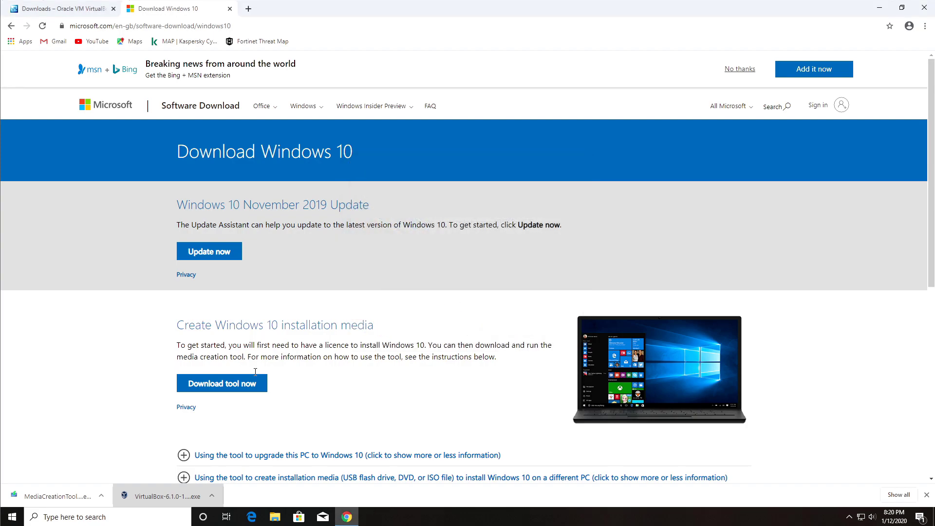
Run the Media Creation Tool, accept the license, and choose to create installation media for another PC
left_click(45, 497)
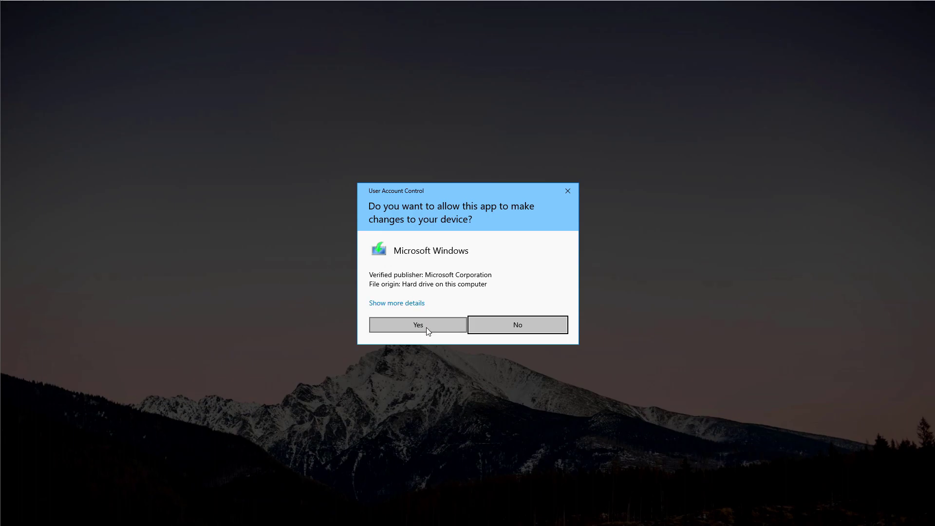
left_click(426, 326)
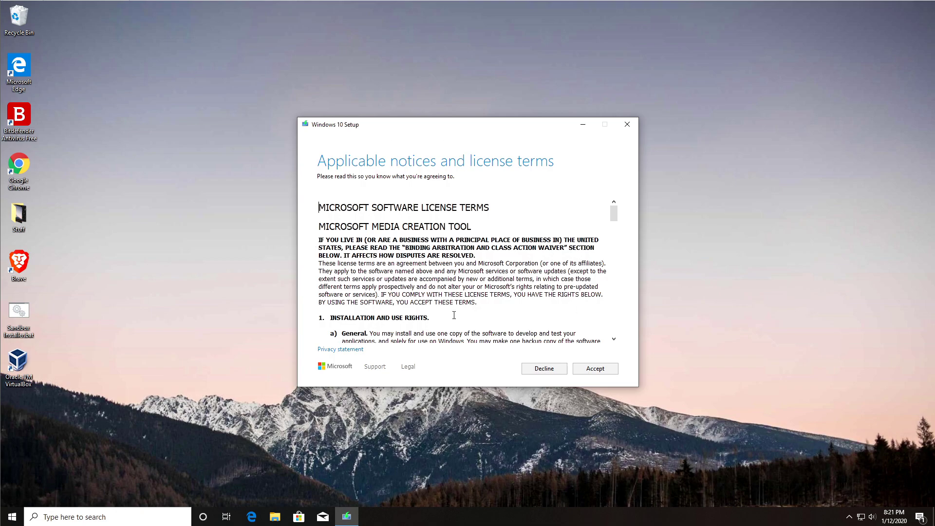
left_click(594, 369)
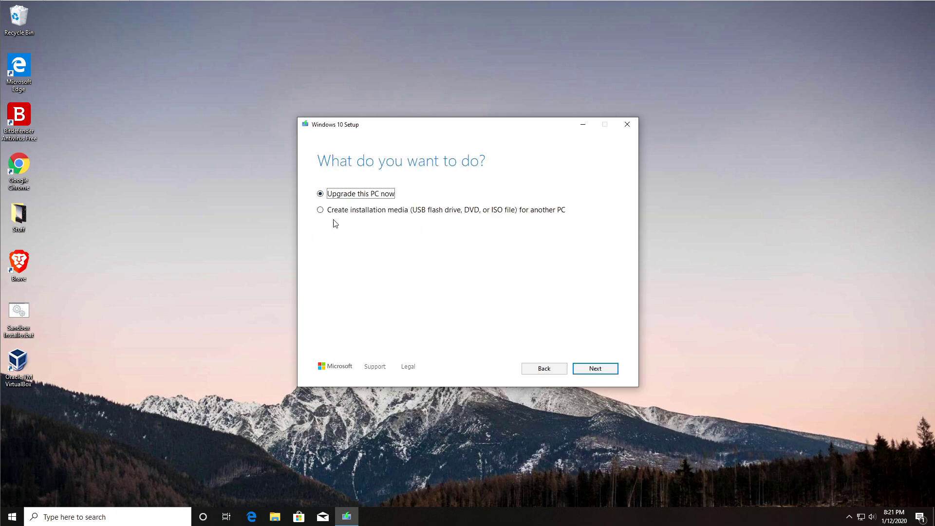
left_click(335, 215)
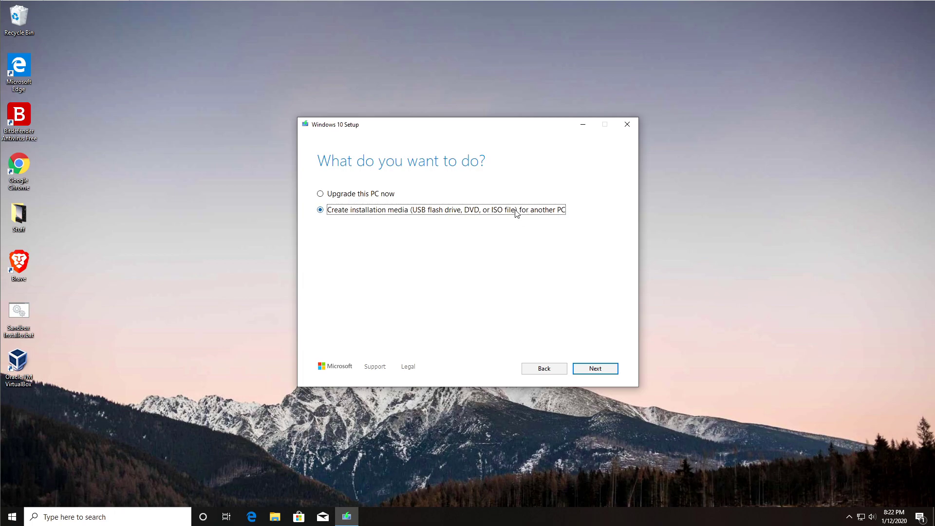
left_click(594, 369)
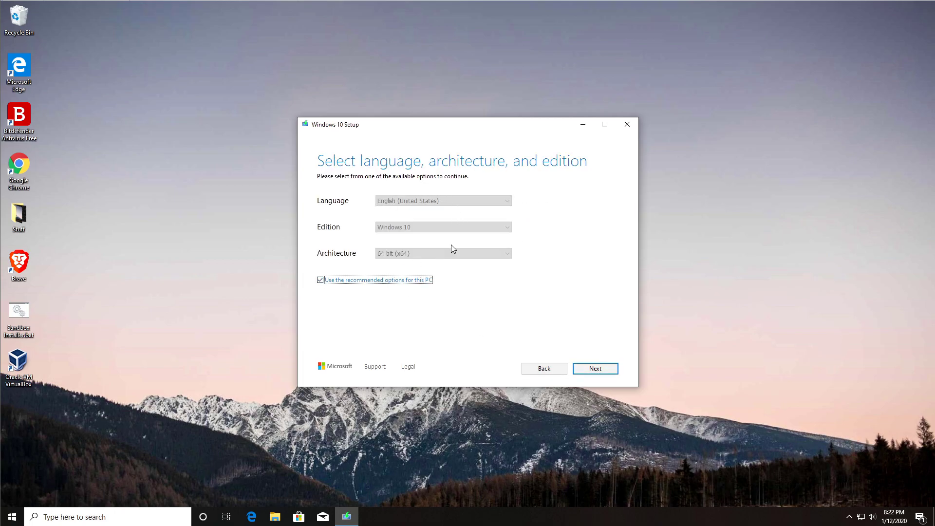
Set the media to English (United Kingdom), Windows 10 edition, 64-bit (x64) architecture
left_click(328, 281)
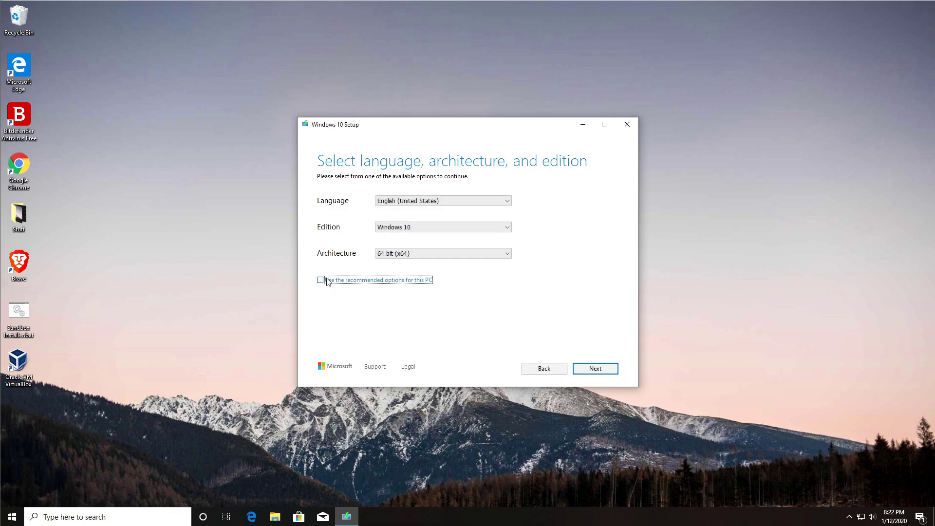
left_click(408, 257)
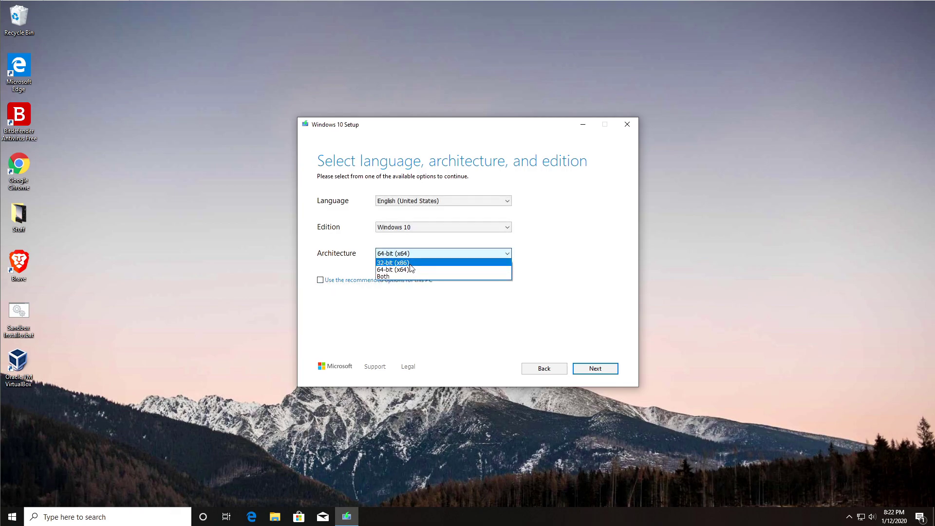
left_click(409, 263)
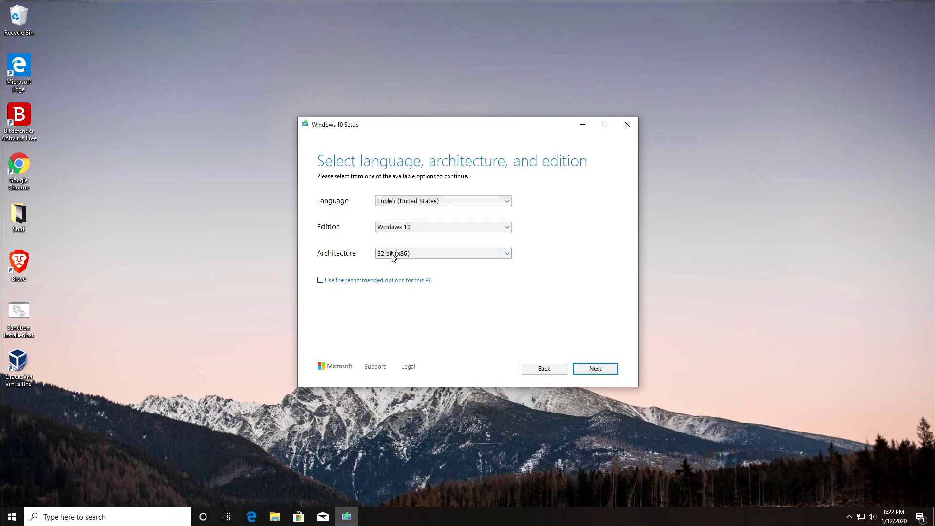
left_click(420, 225)
left_click(416, 225)
left_click(414, 204)
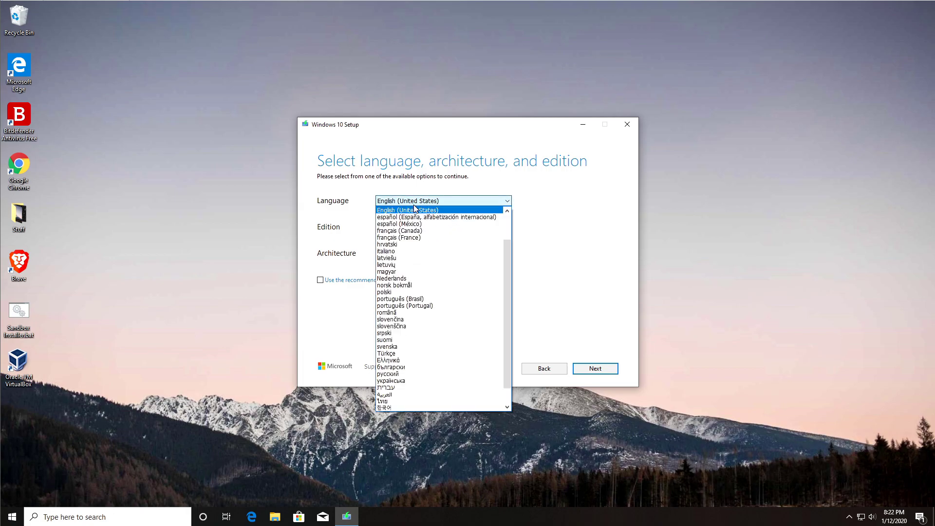
scroll(440, 210, "up", 2)
left_click(442, 213)
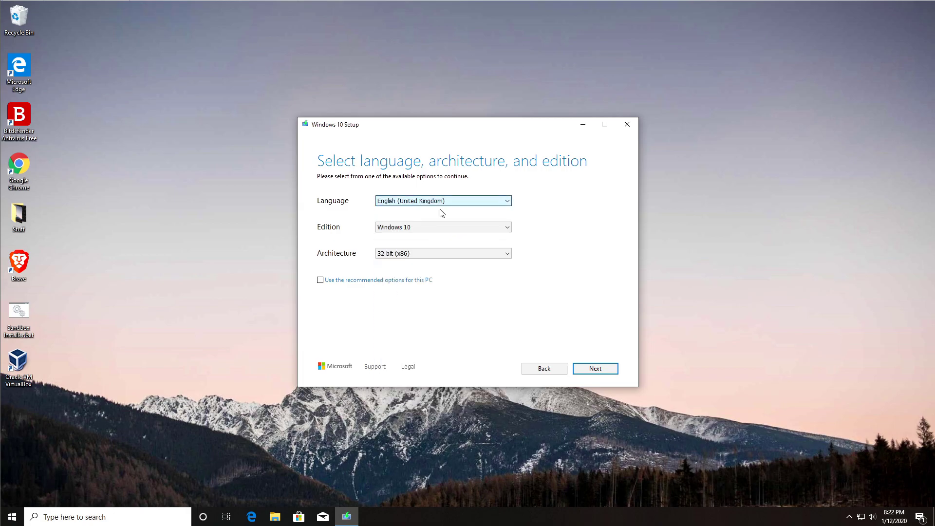
left_click(419, 258)
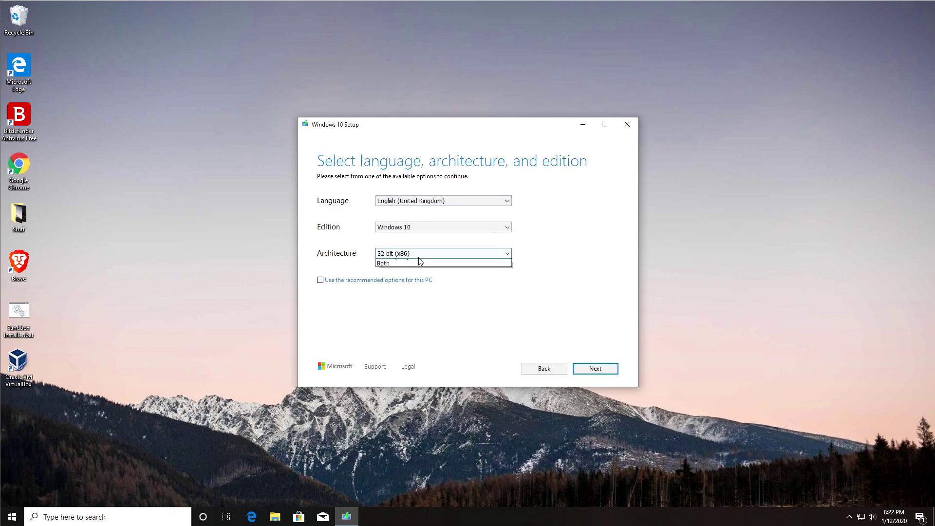
left_click(410, 267)
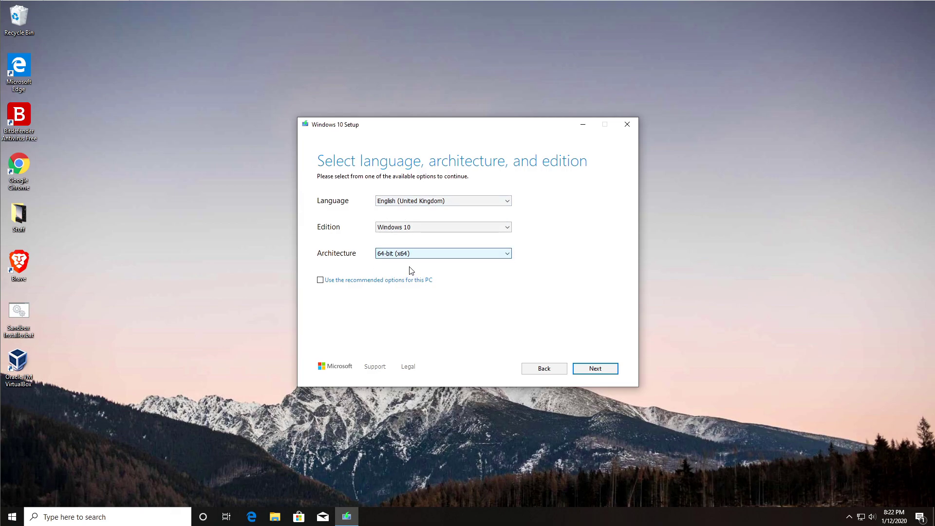
Choose ISO file as the media type and continue to the save location
left_click(604, 373)
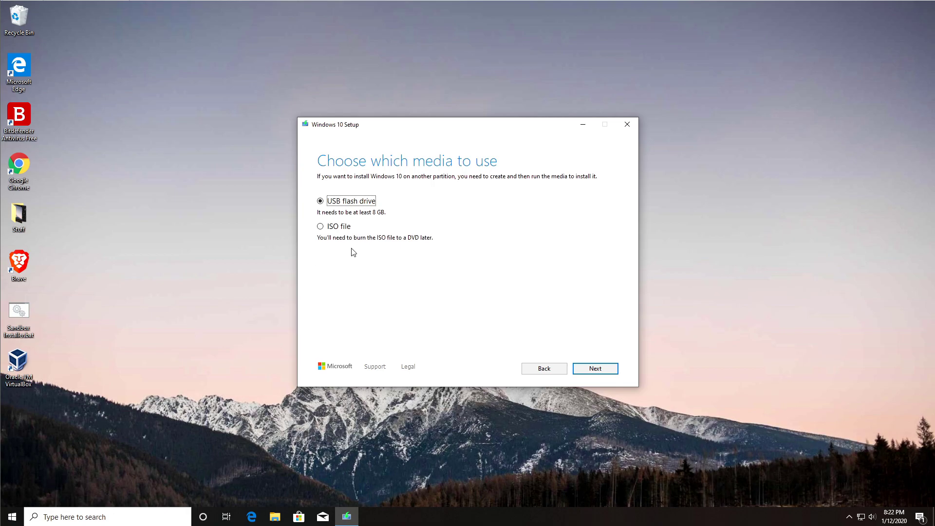
left_click(321, 227)
left_click(616, 370)
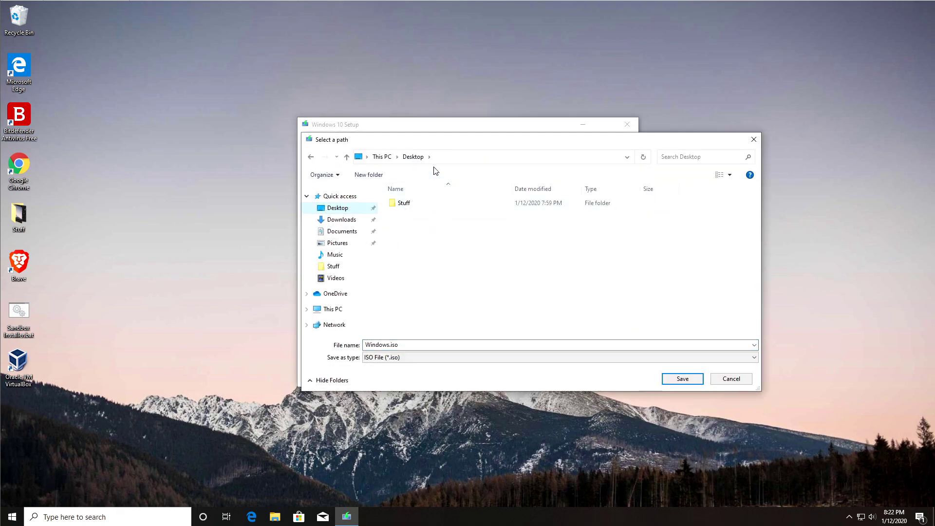
Save the image as Windows.iso on the desktop and check its 3.97 GB size in Properties
left_click(682, 379)
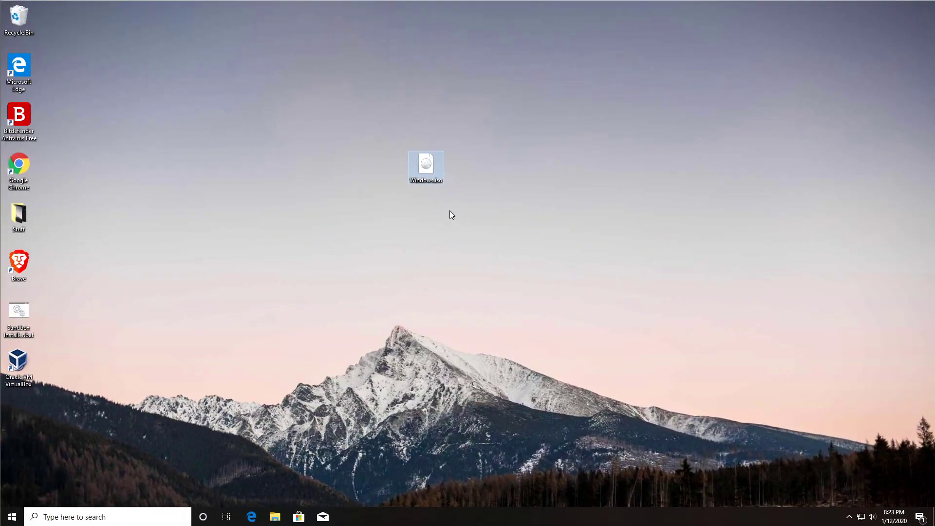
mouse_move(383, 184)
left_mouse_down()
mouse_move(416, 223)
mouse_move(453, 228)
left_mouse_up()
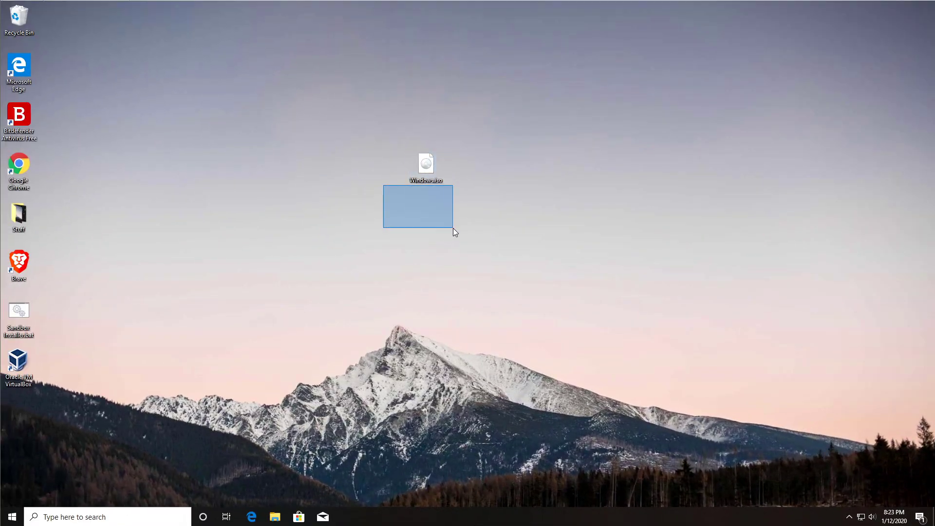
right_click(432, 175)
left_click(475, 343)
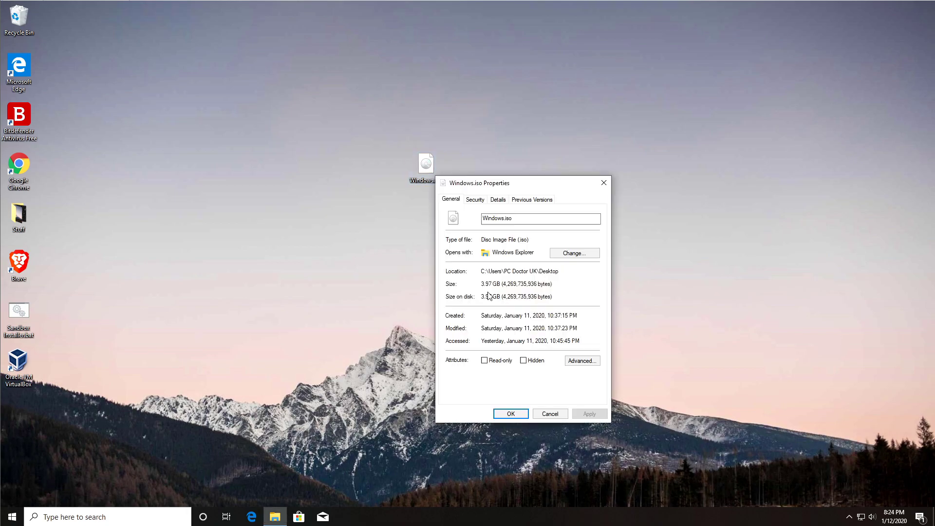
left_click(562, 413)
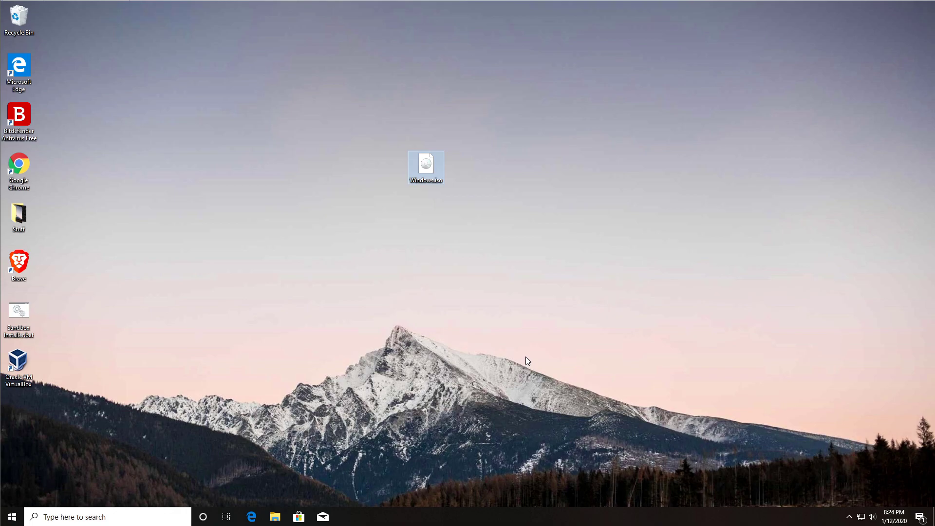
Launch VirtualBox and create a new VM named PCDUK-Win10 with version Windows 10 (32-bit)
double_click(27, 370)
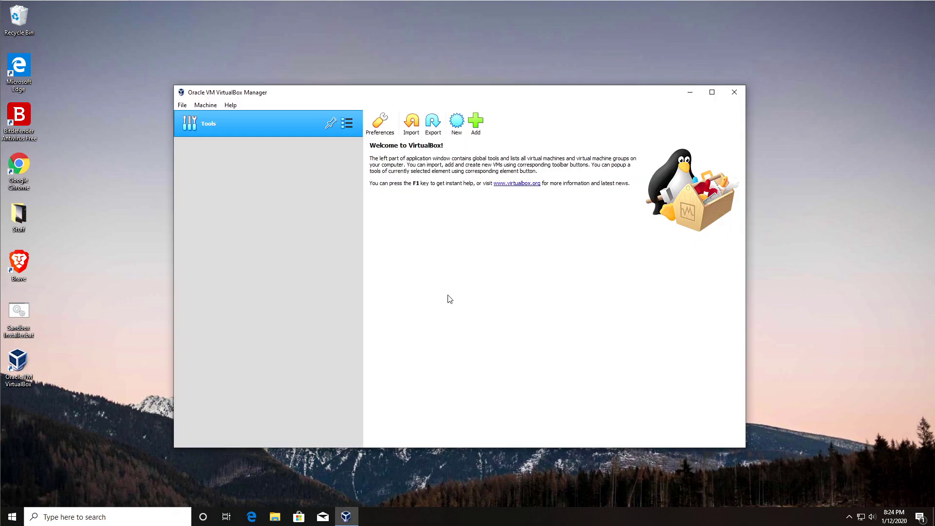
left_click(458, 126)
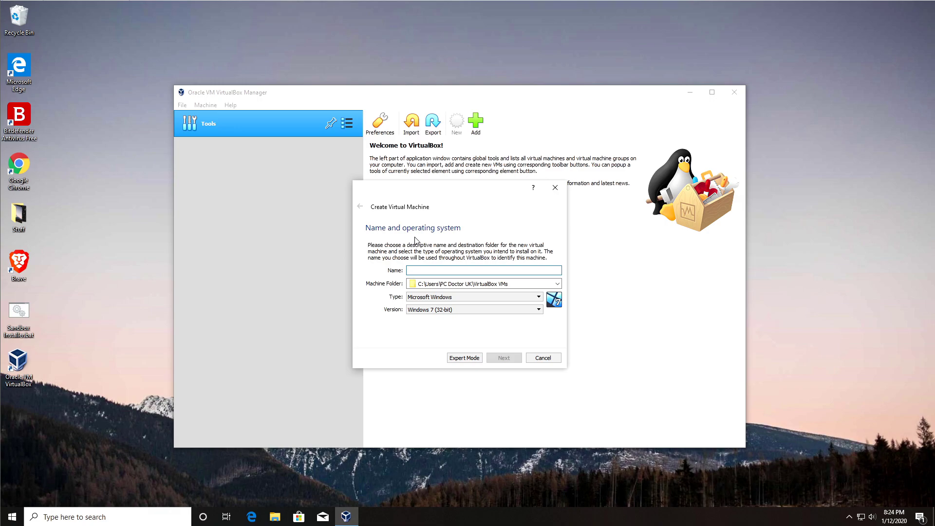
type("PCDUK")
type("-")
type("Win1")
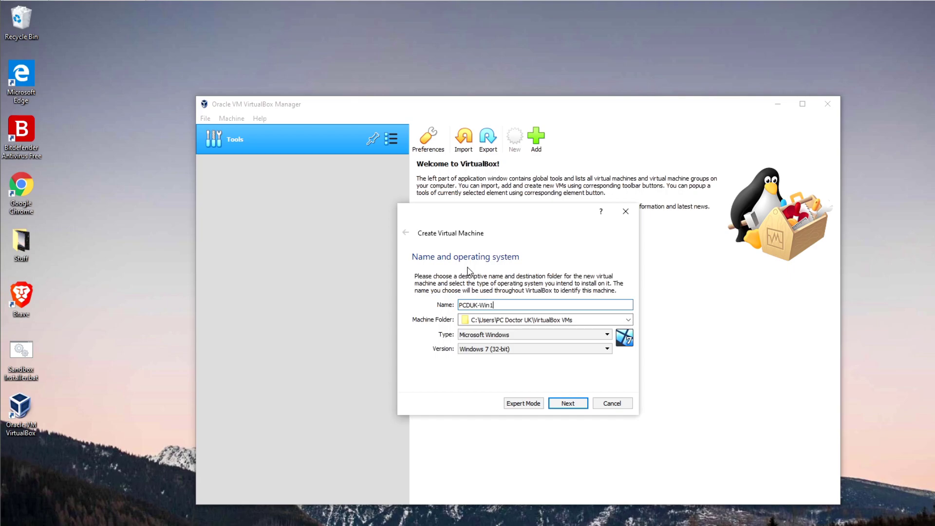
type("0(software-testing")
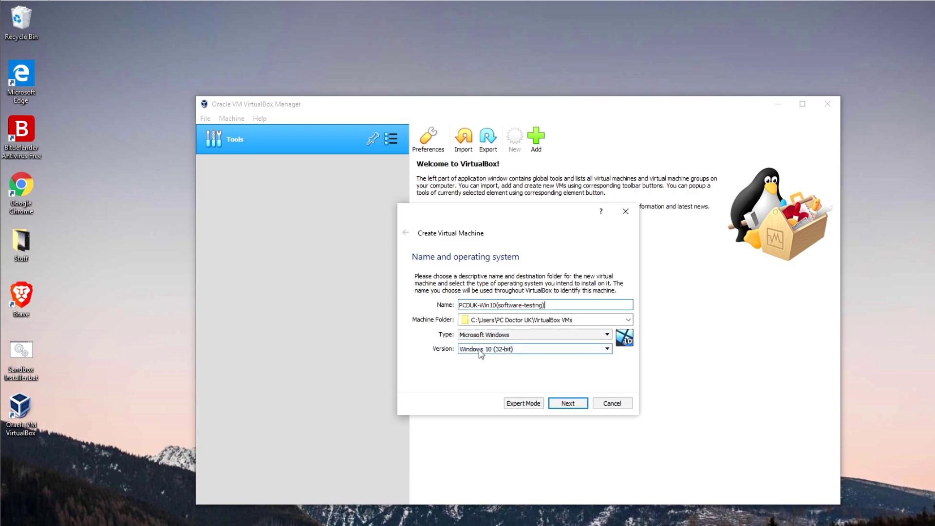
left_click(499, 354)
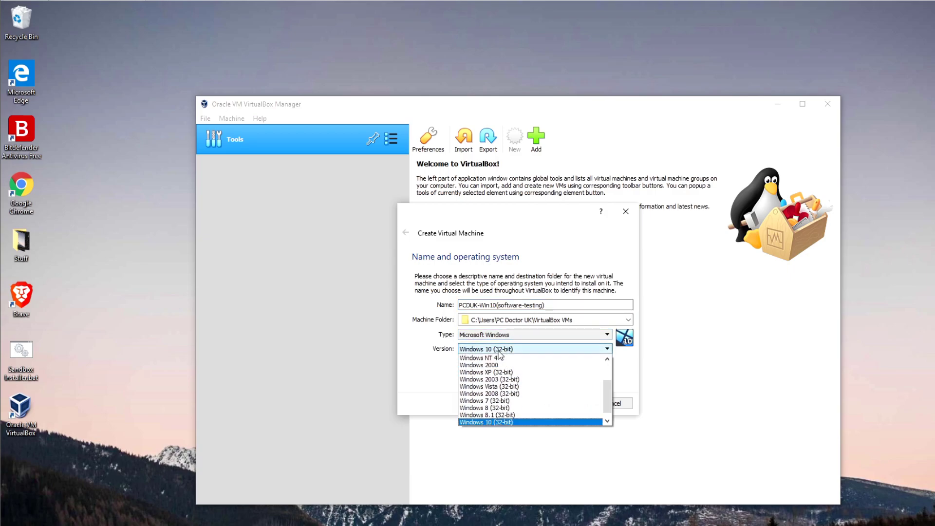
left_click(607, 421)
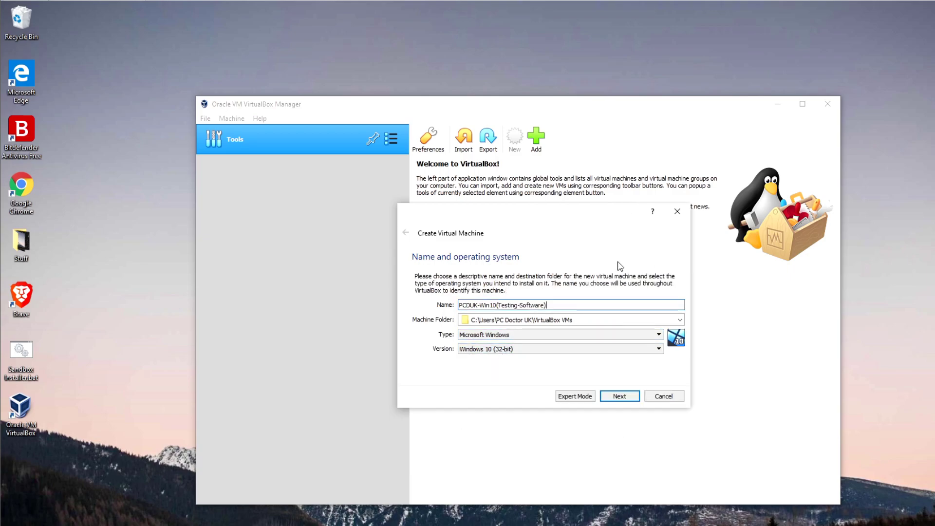
key("Return")
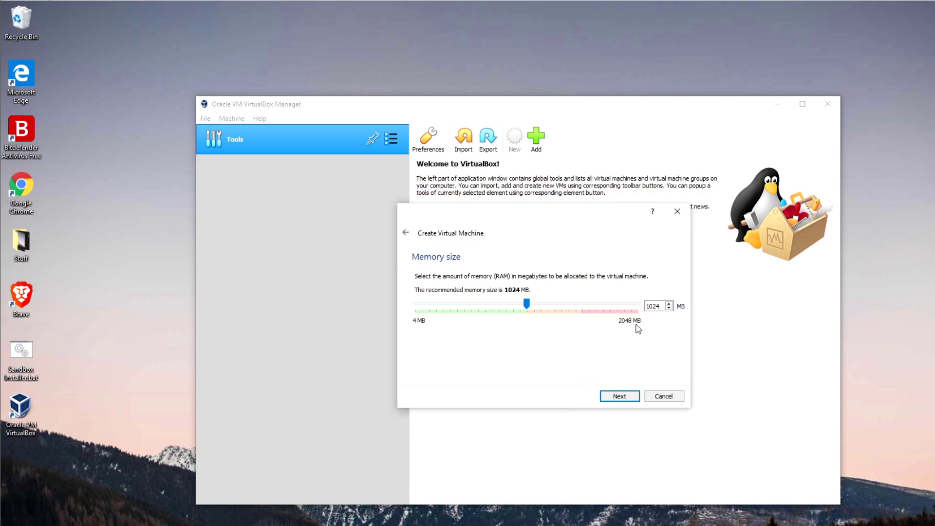
Set the VM memory to 2048 MB and create a new 50 GB VDI hard disk
left_click(605, 307)
left_click(619, 396)
left_click(623, 396)
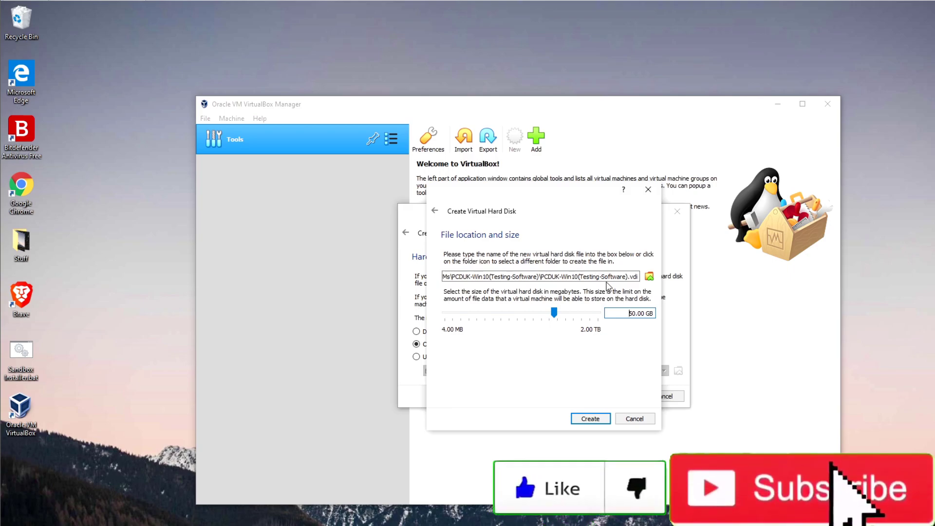
left_click(584, 420)
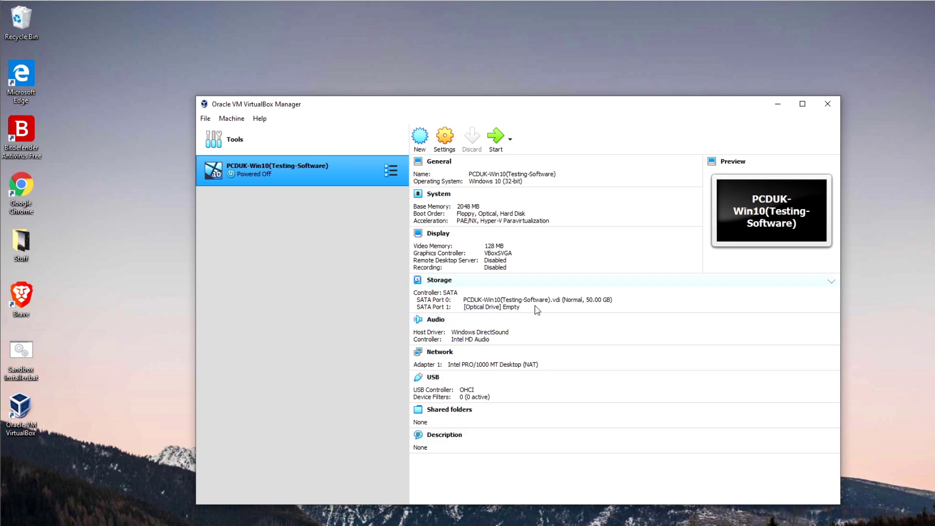
key("super+e")
double_click(365, 332)
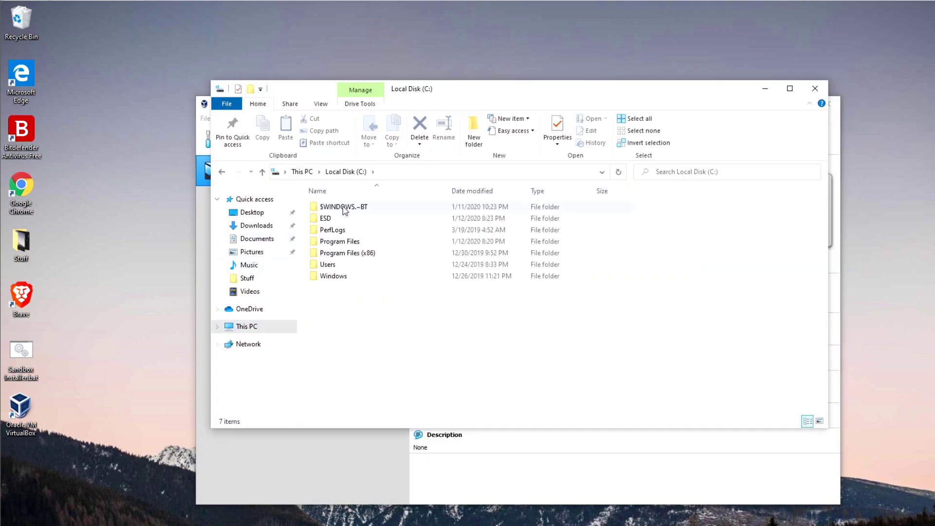
double_click(342, 264)
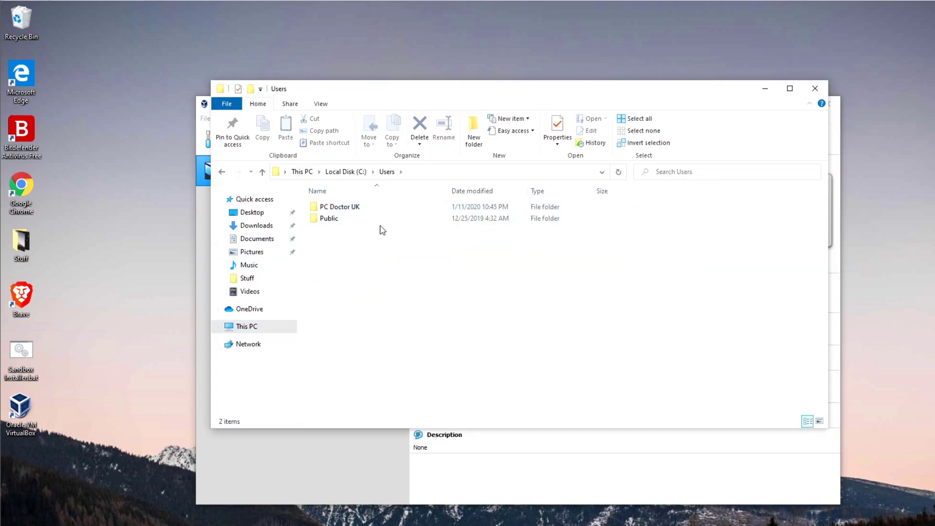
double_click(352, 208)
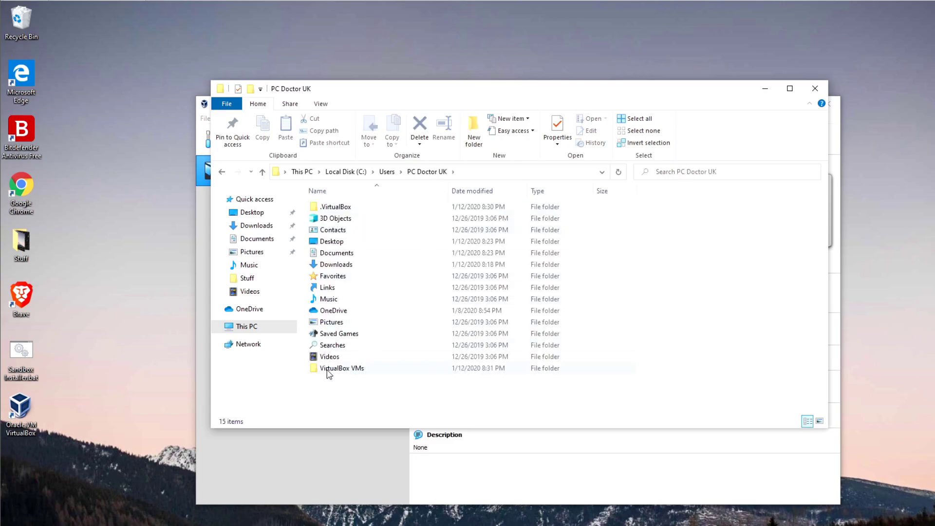
double_click(361, 370)
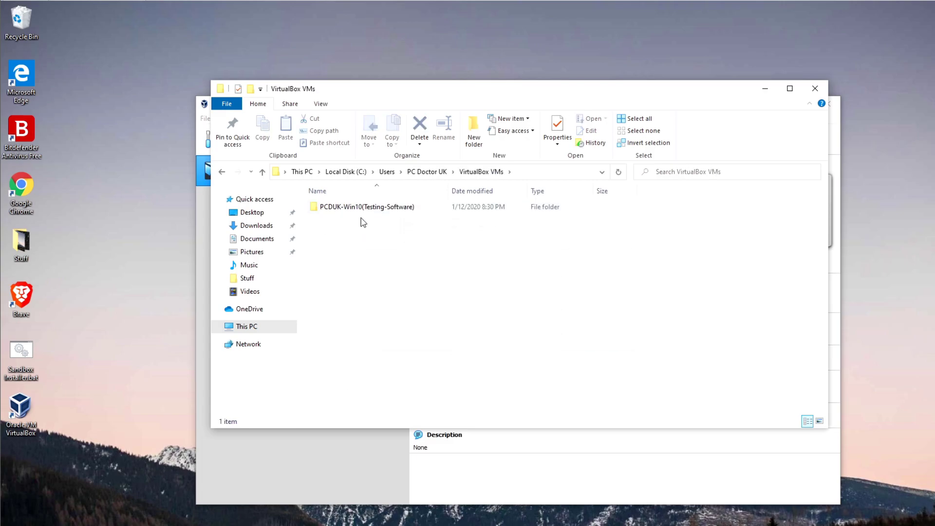
double_click(345, 209)
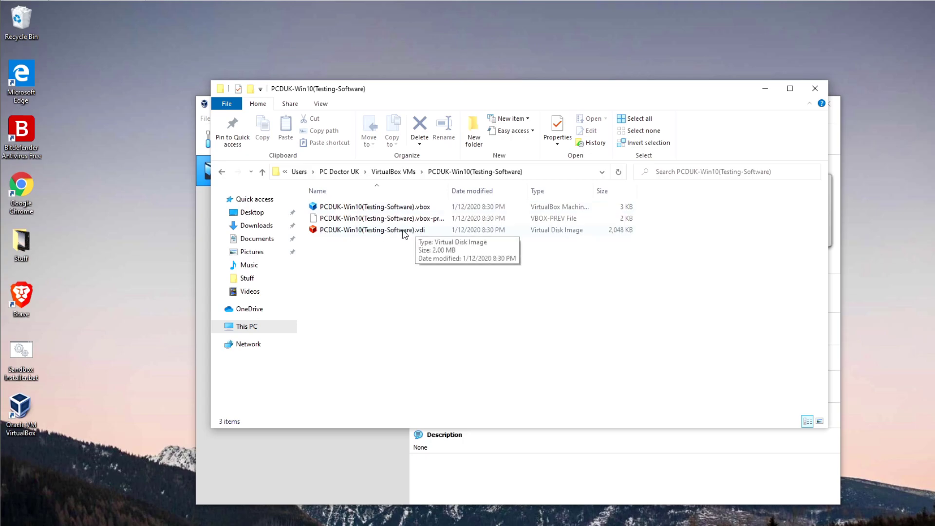
left_click(326, 233)
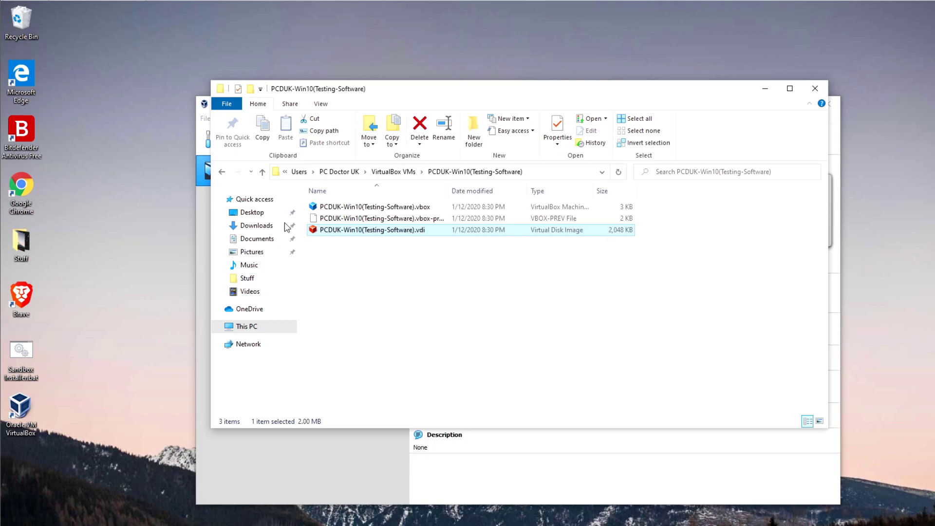
left_click(822, 90)
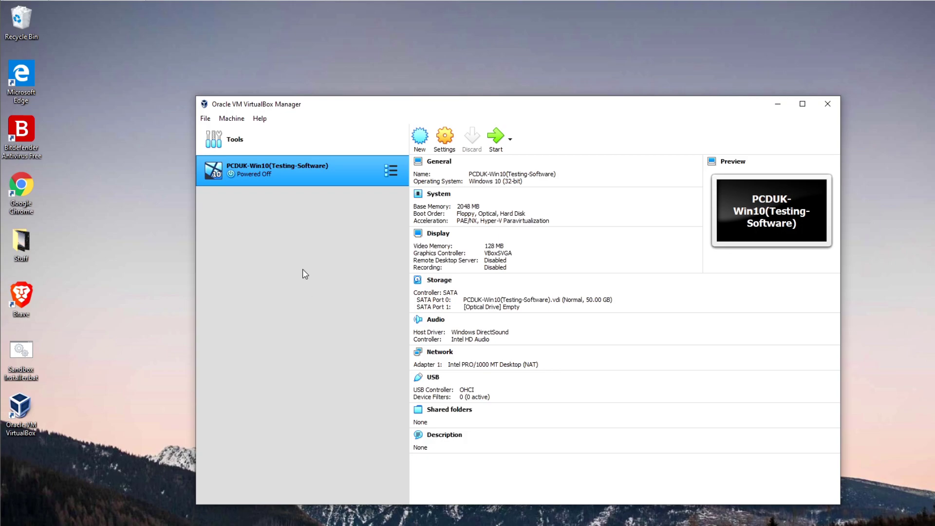
Attach Windows.iso to the empty optical drive and start the virtual machine
left_click(478, 311)
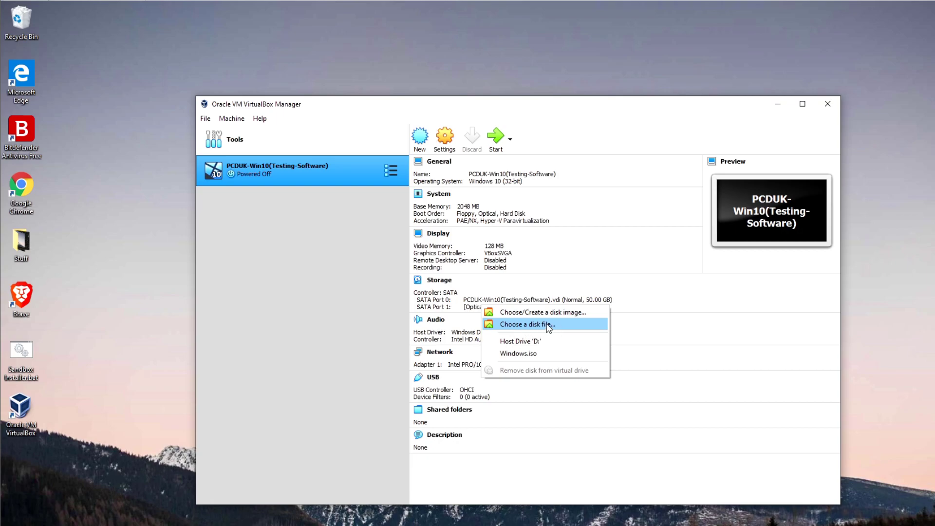
left_click(547, 325)
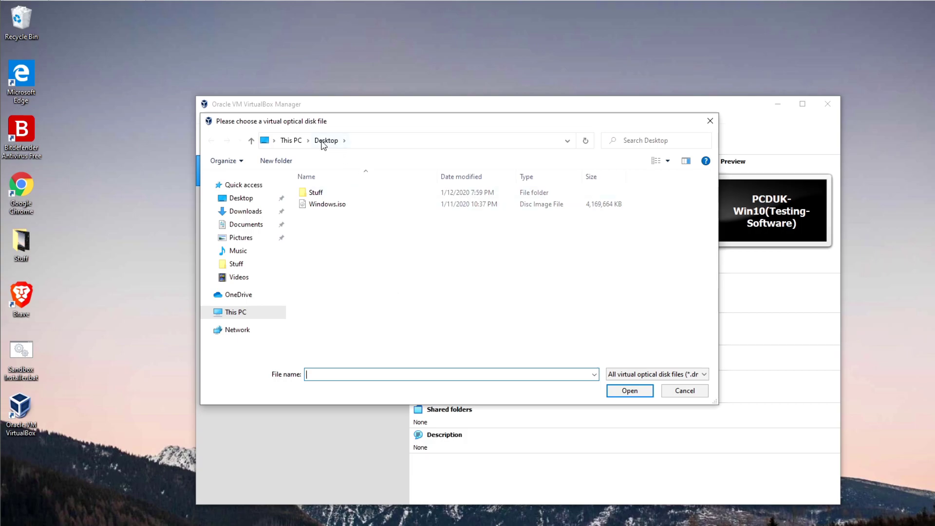
left_click(329, 204)
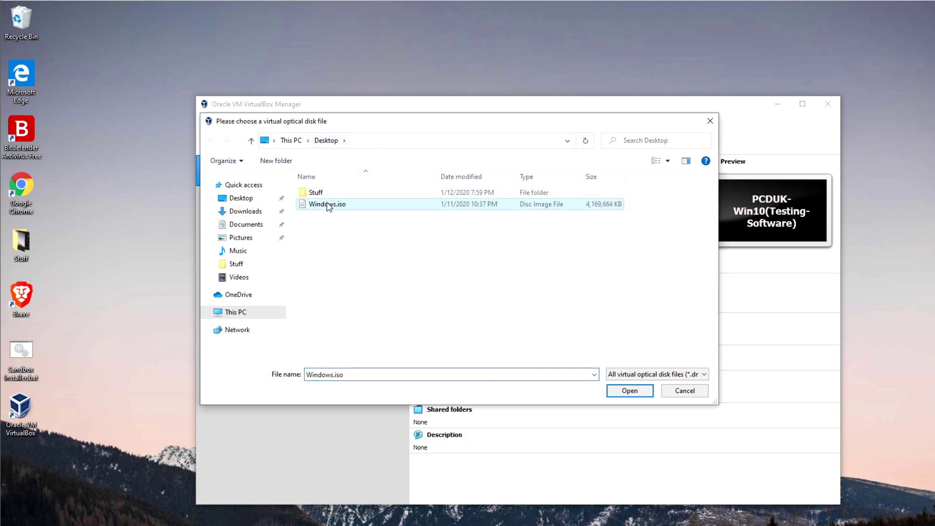
left_click(631, 391)
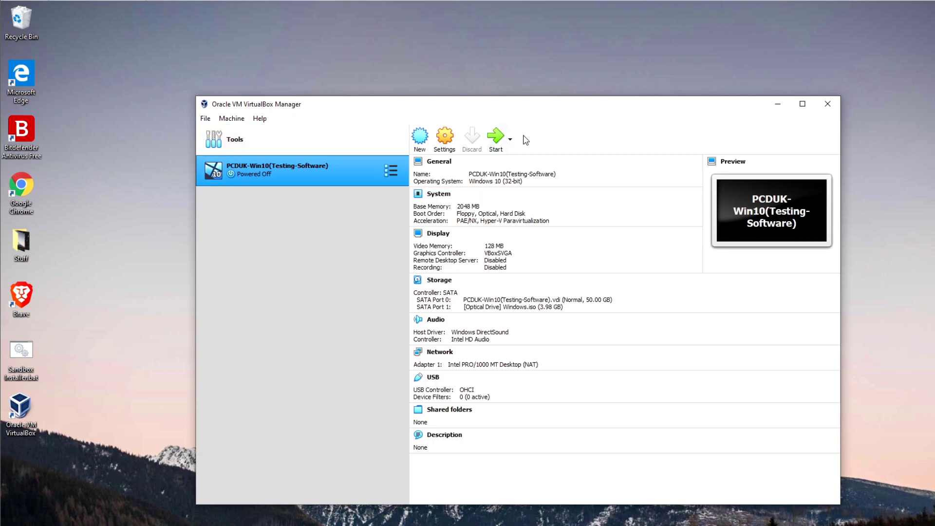
left_click(499, 137)
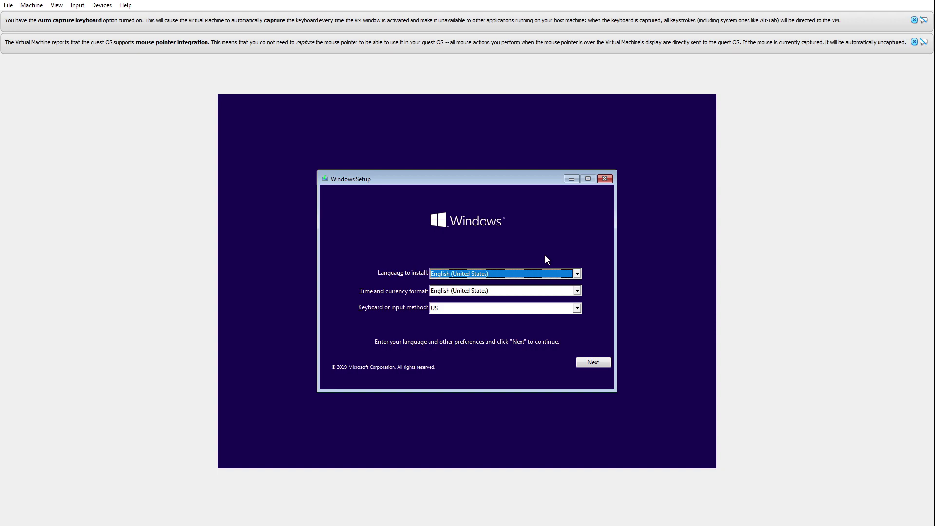
Choose English (United Kingdom) time format and United Kingdom keyboard, then install without a product key
left_click(536, 294)
left_click(578, 301)
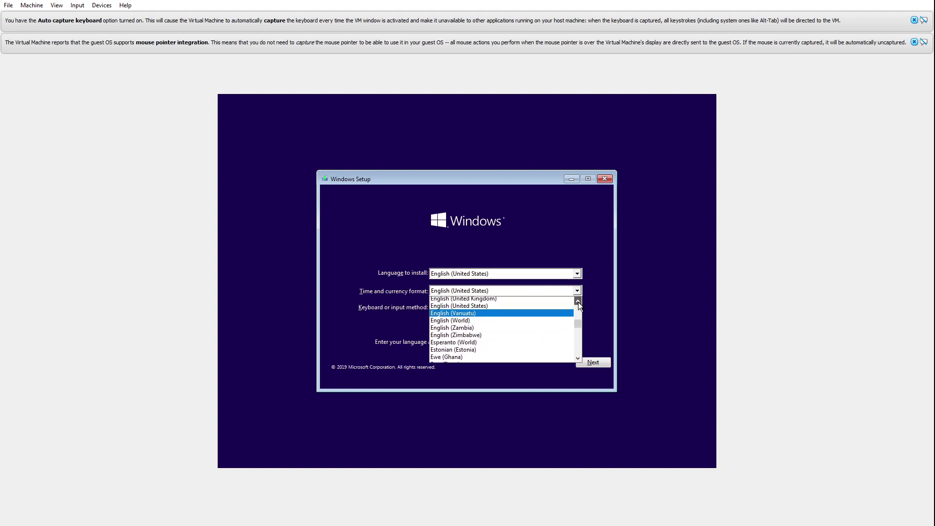
left_click(566, 303)
left_click(513, 308)
left_click(512, 308)
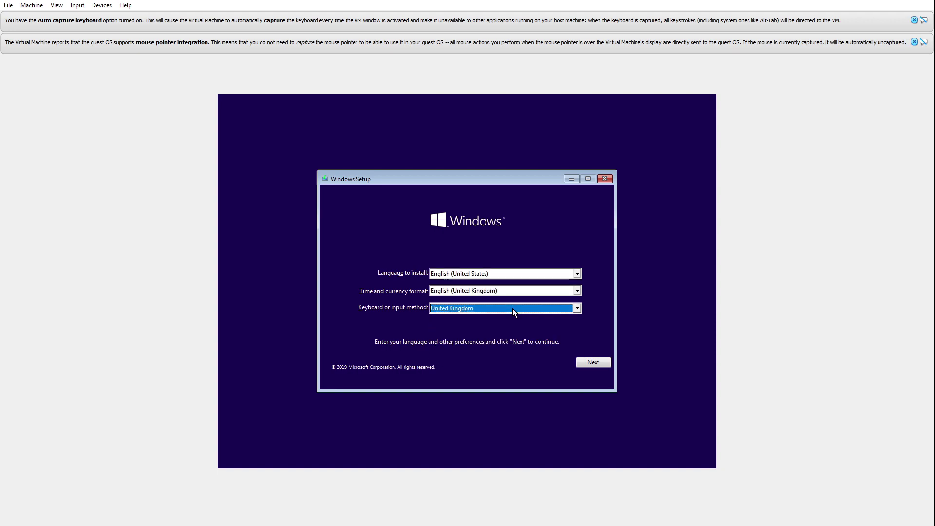
left_click(589, 361)
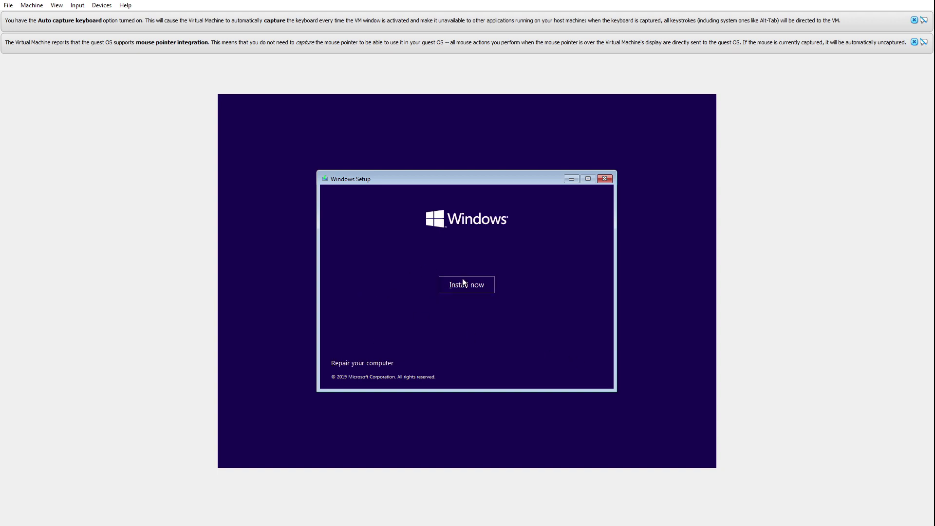
left_click(465, 283)
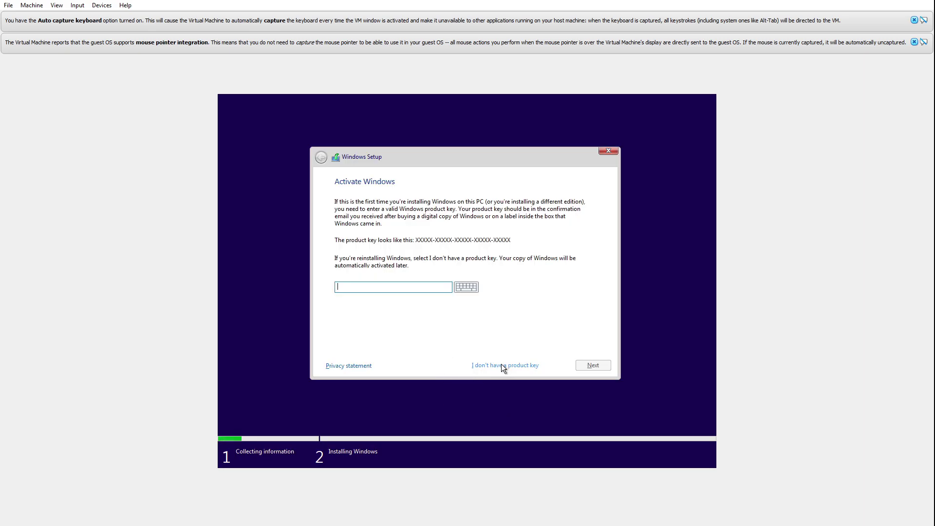
left_click(502, 365)
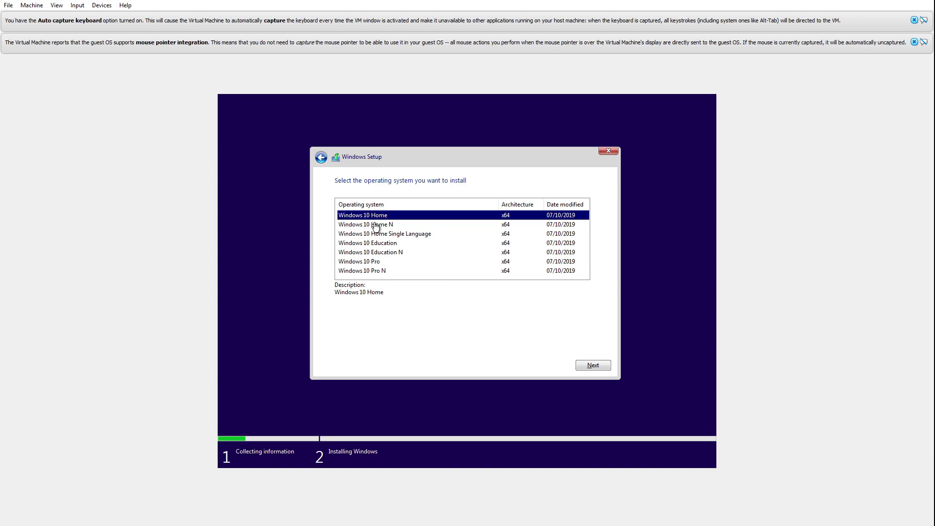
Select Windows 10 Pro, accept the license terms, and custom-install onto Drive 0 unallocated space
left_click(370, 261)
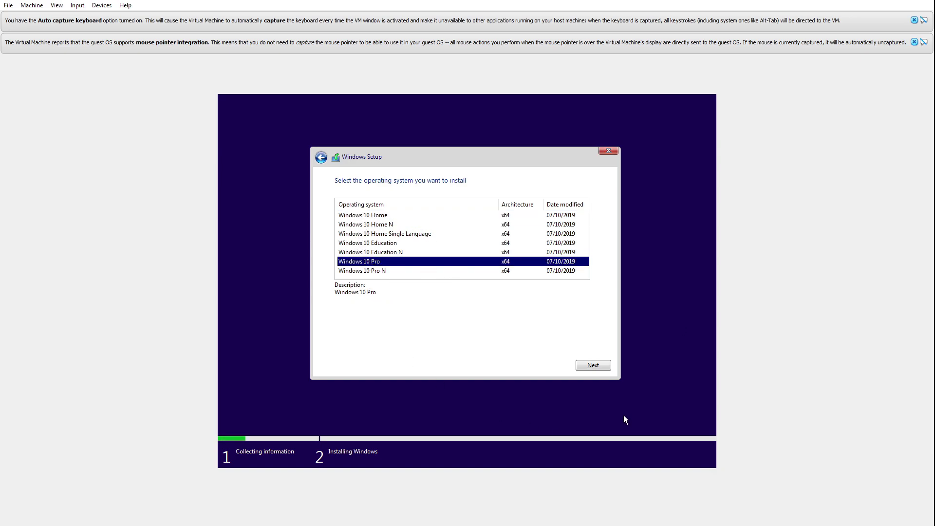
left_click(593, 366)
left_click(367, 344)
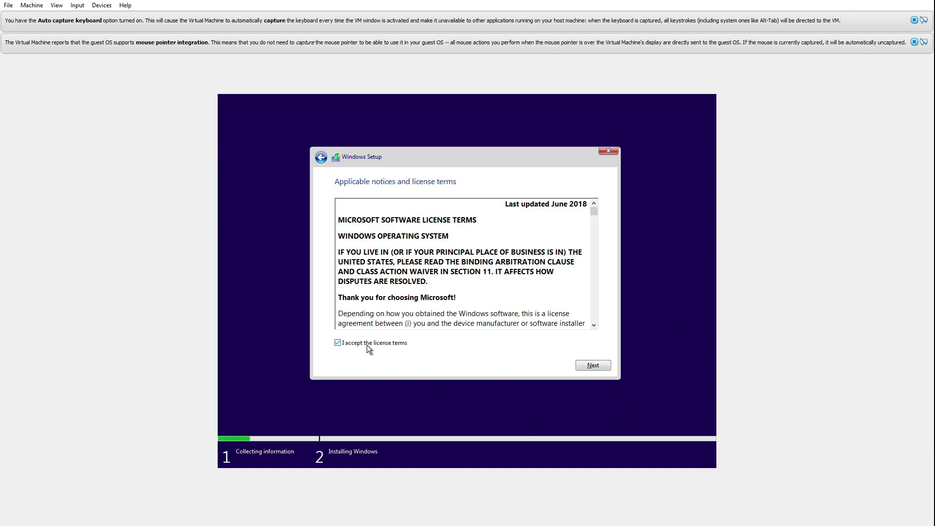
left_click(601, 368)
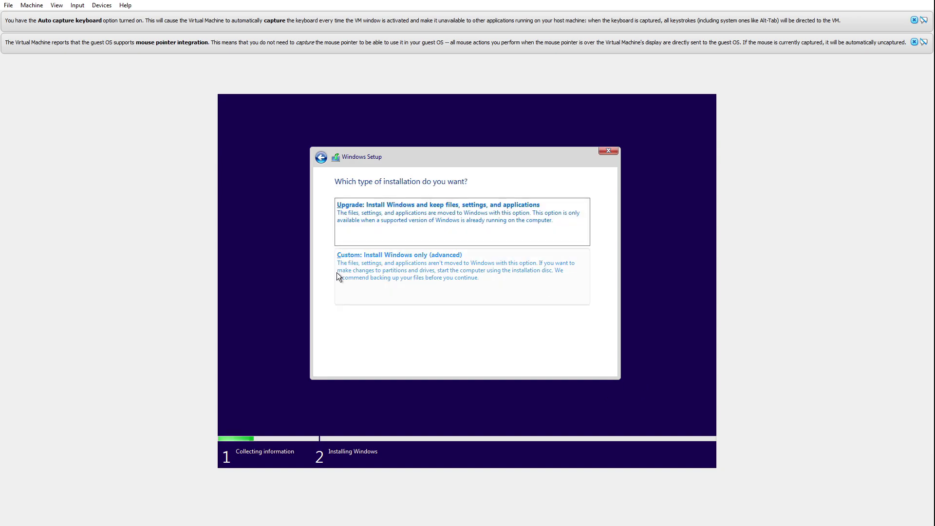
left_click(406, 277)
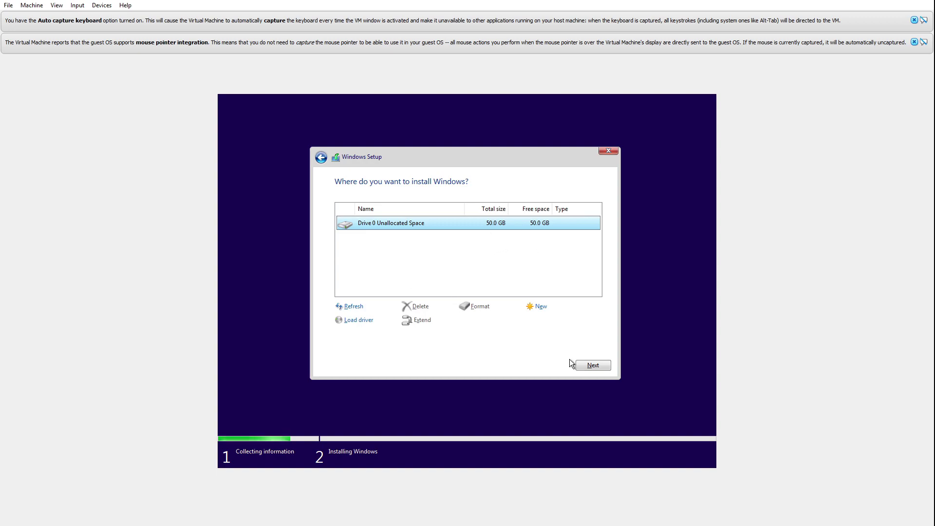
left_click(591, 369)
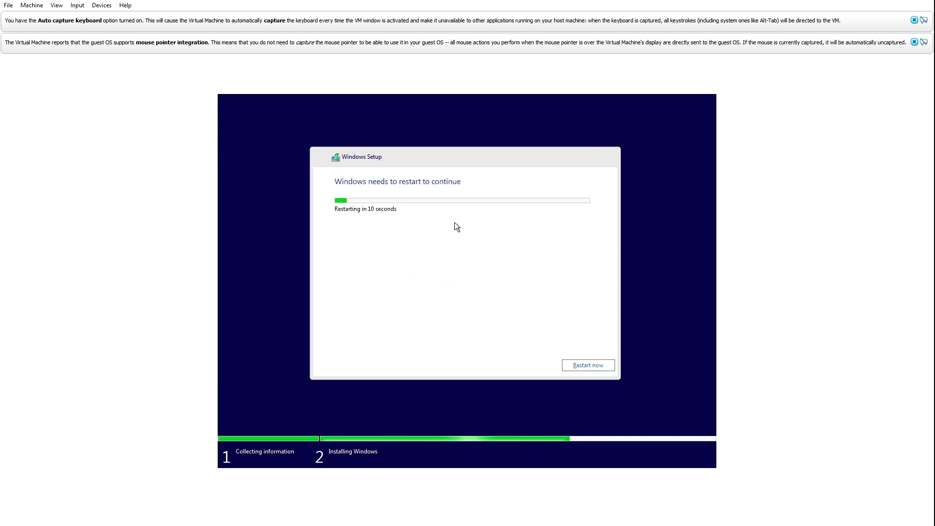
Restart the VM from Windows Setup so installation continues to region selection
left_click(575, 370)
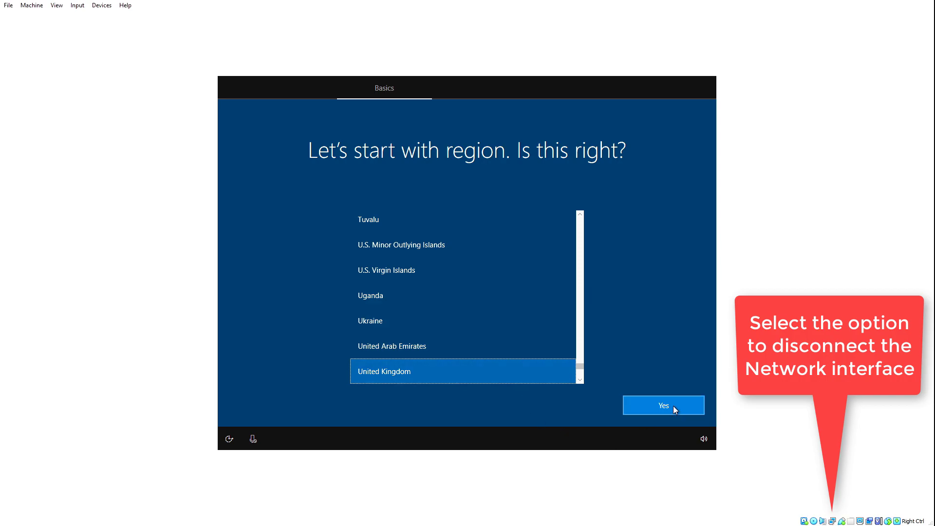
Confirm United Kingdom as region and keyboard layout, skipping a second layout
left_click(674, 407)
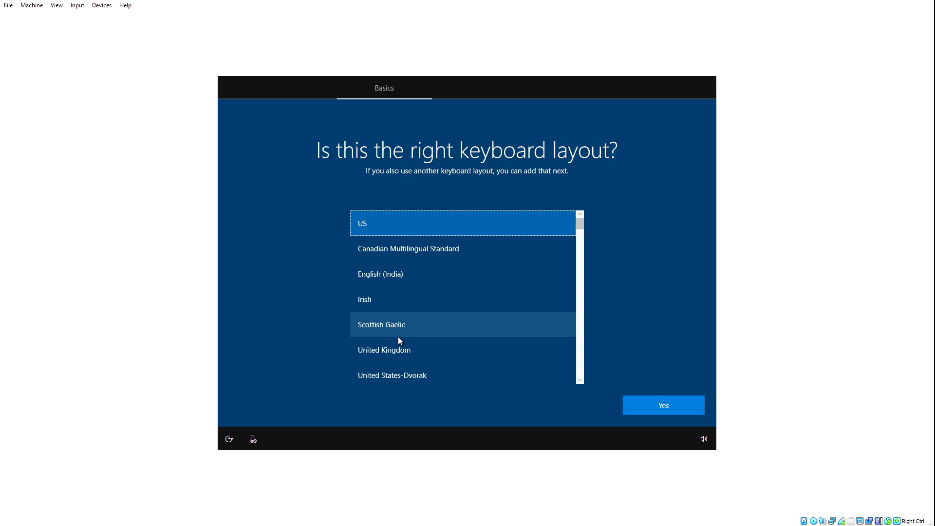
left_click(401, 354)
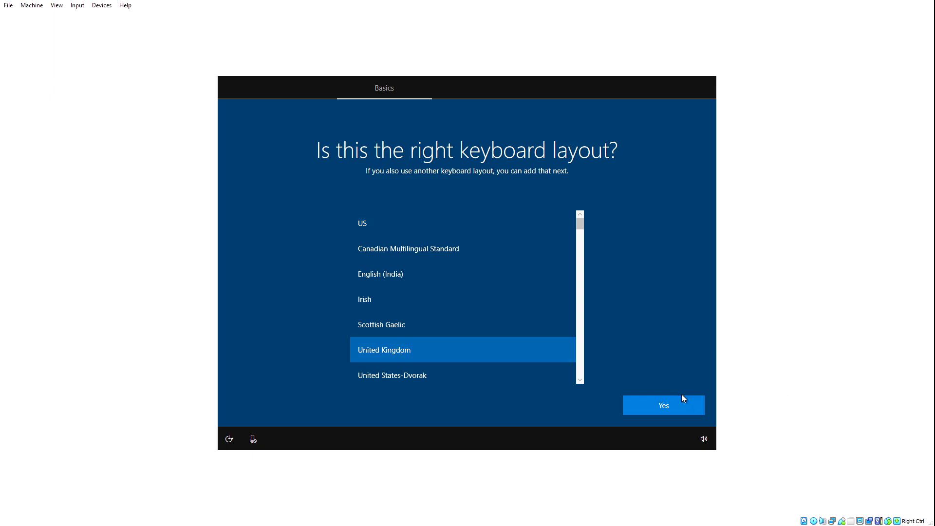
left_click(681, 406)
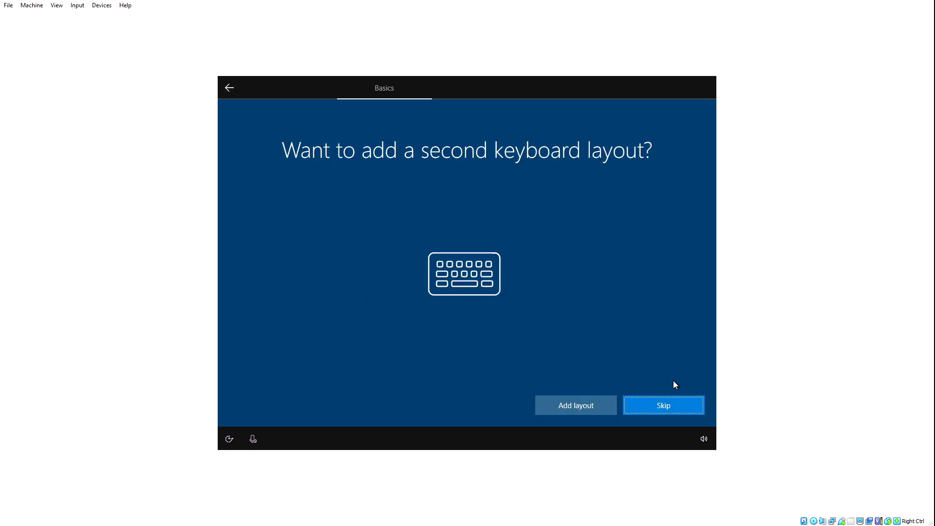
left_click(659, 407)
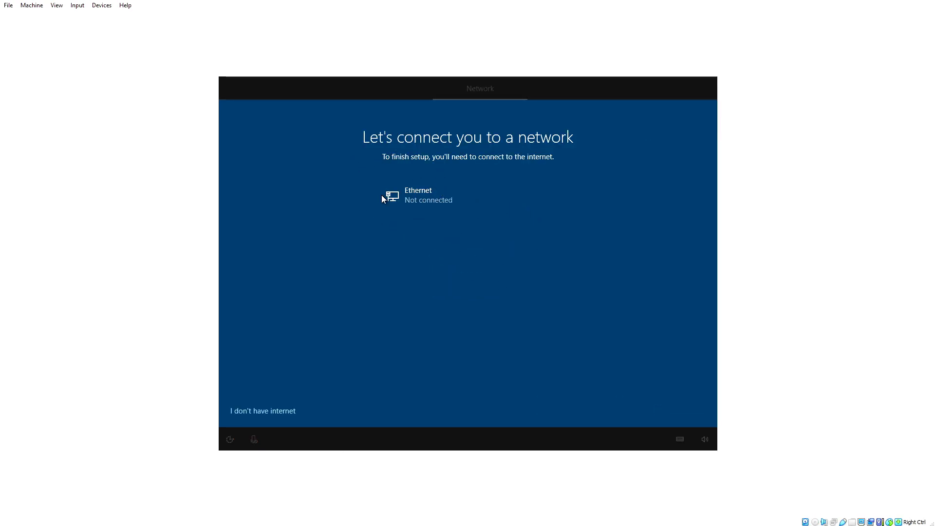
Skip the internet connection, choose limited setup, and enter a local account name
left_click(252, 413)
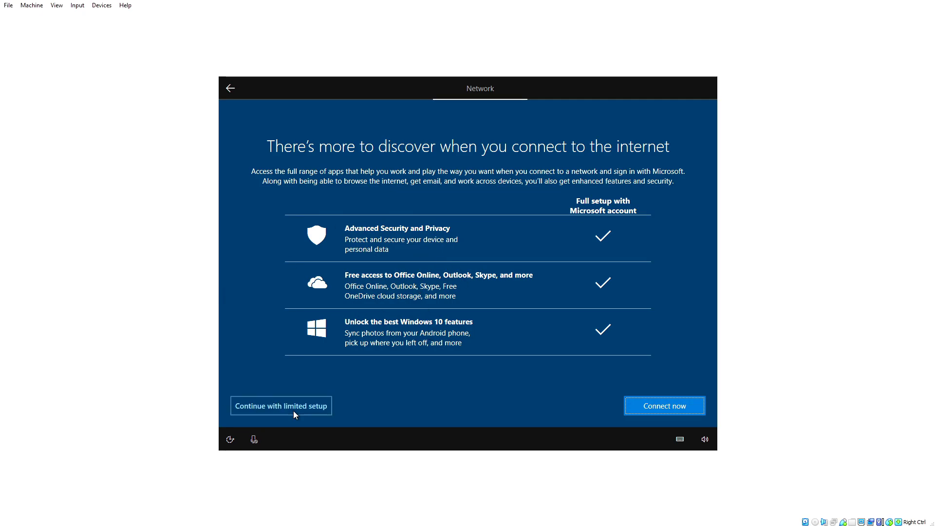
left_click(280, 409)
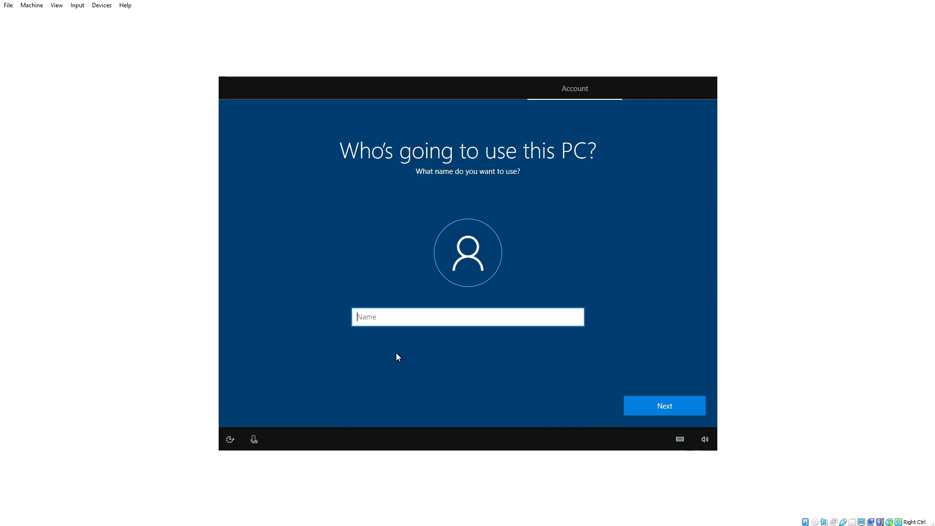
type("PCDUK")
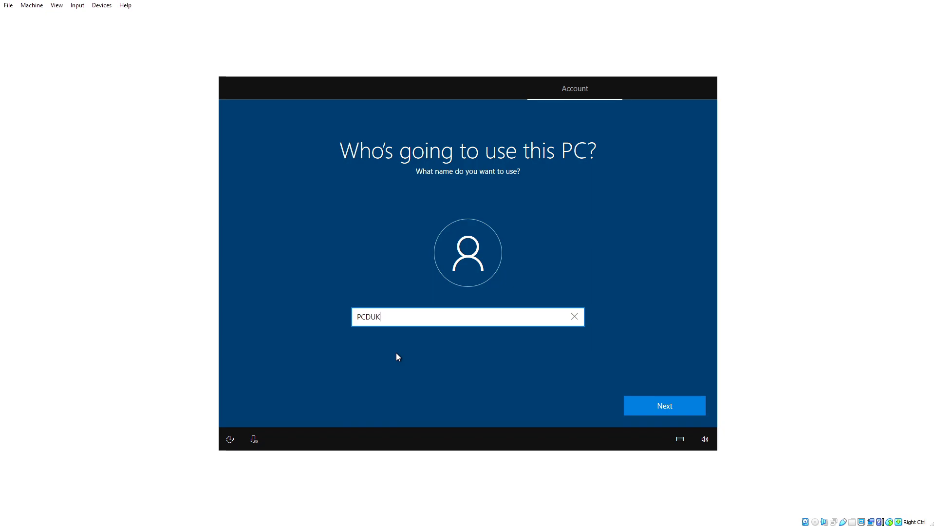
type("001")
left_click(681, 401)
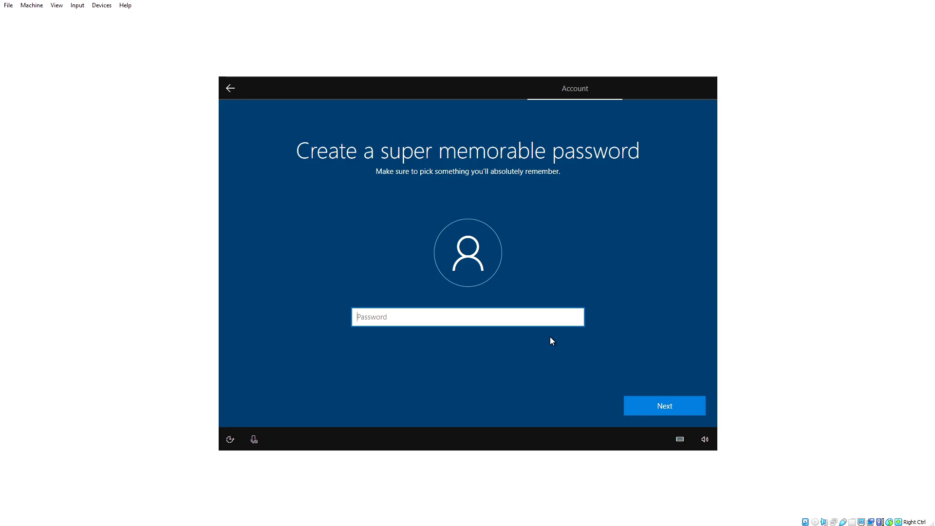
Set the account password and answer the first pet's name security question
type("•")
type("56")
key("Return")
left_click(550, 337)
left_click(436, 334)
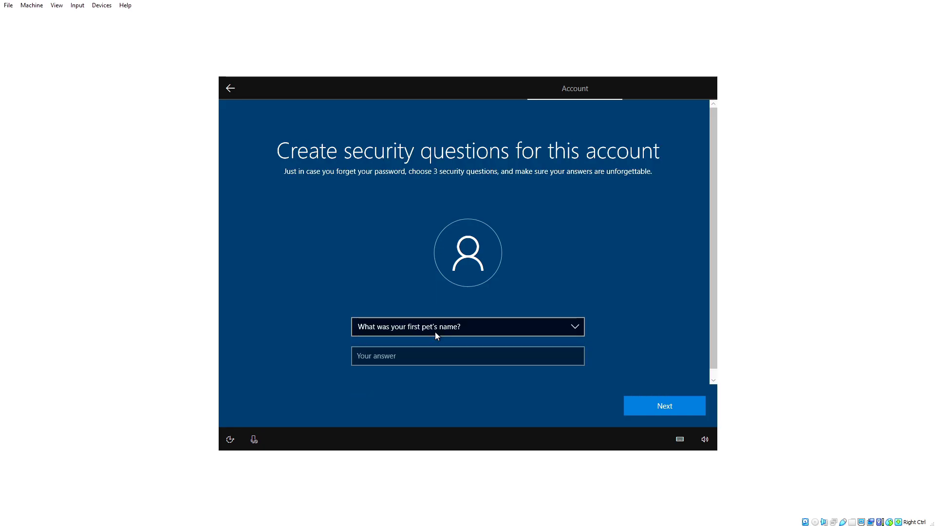
left_click(427, 349)
type("abcd")
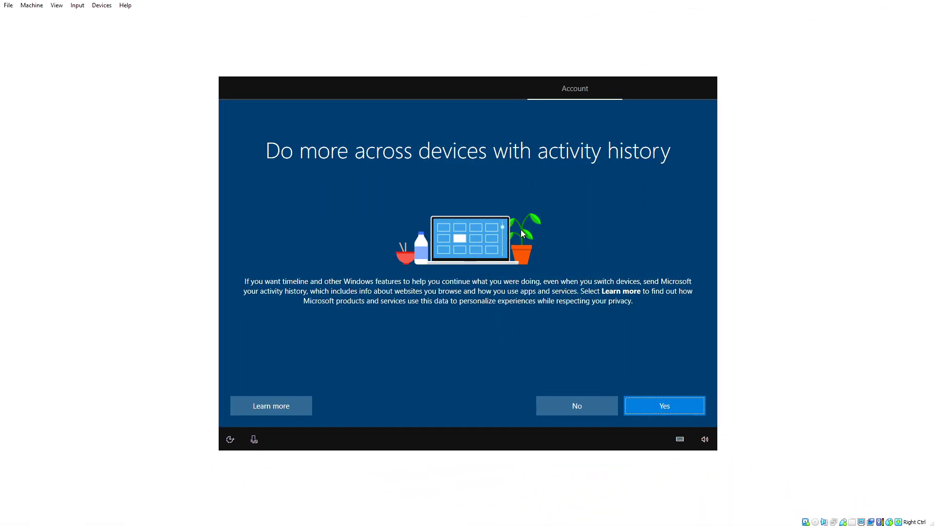
Decline activity history, Cortana, online speech recognition and app location access
left_click(585, 414)
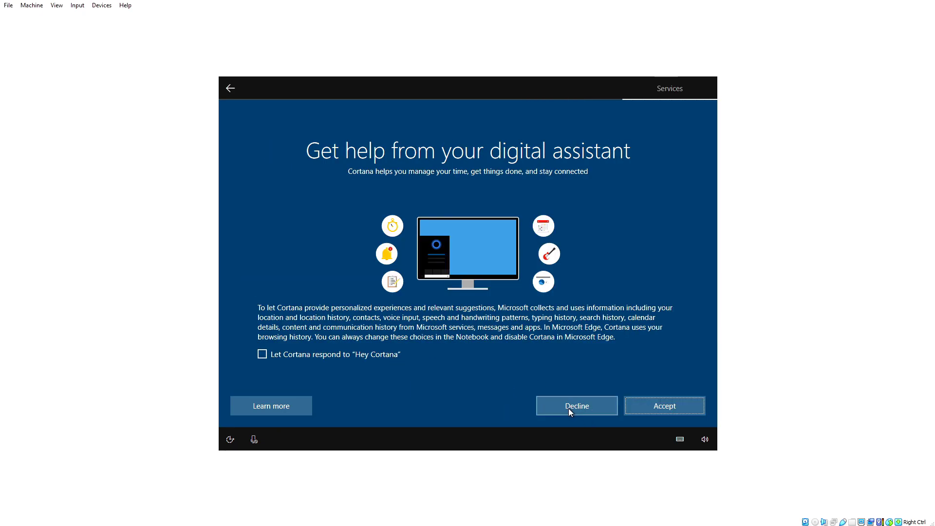
left_click(569, 406)
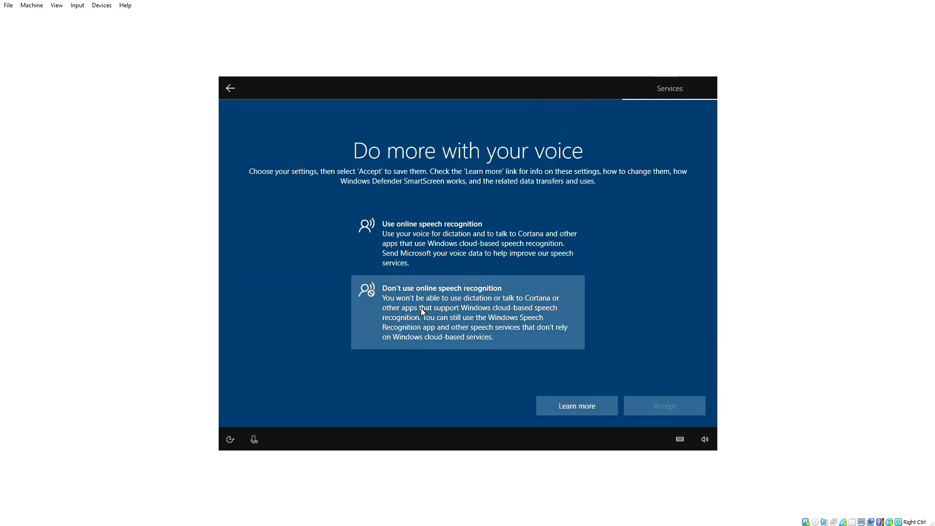
left_click(421, 308)
left_click(666, 407)
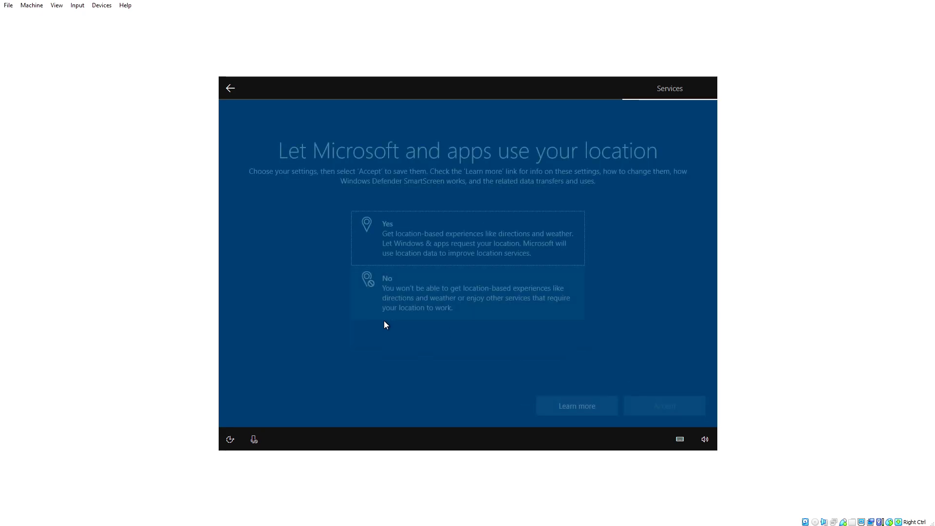
left_click(463, 290)
left_click(658, 405)
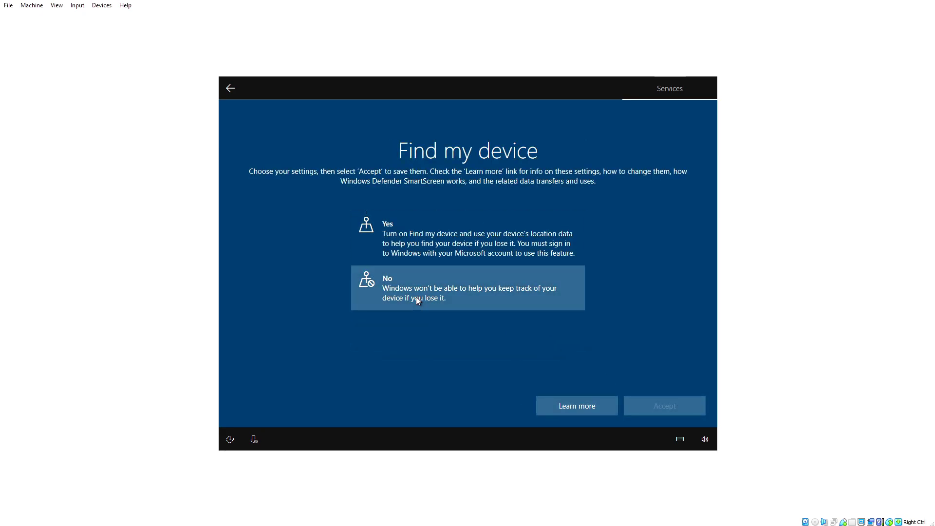
Turn off Find my device, inking and tailored experiences, keeping Basic diagnostic data
left_click(416, 298)
left_click(694, 412)
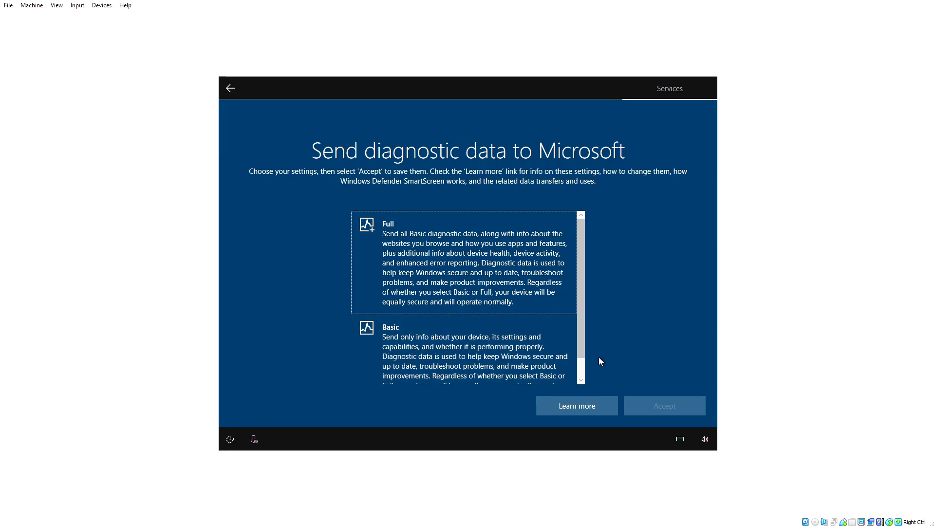
left_click(479, 344)
left_click(681, 400)
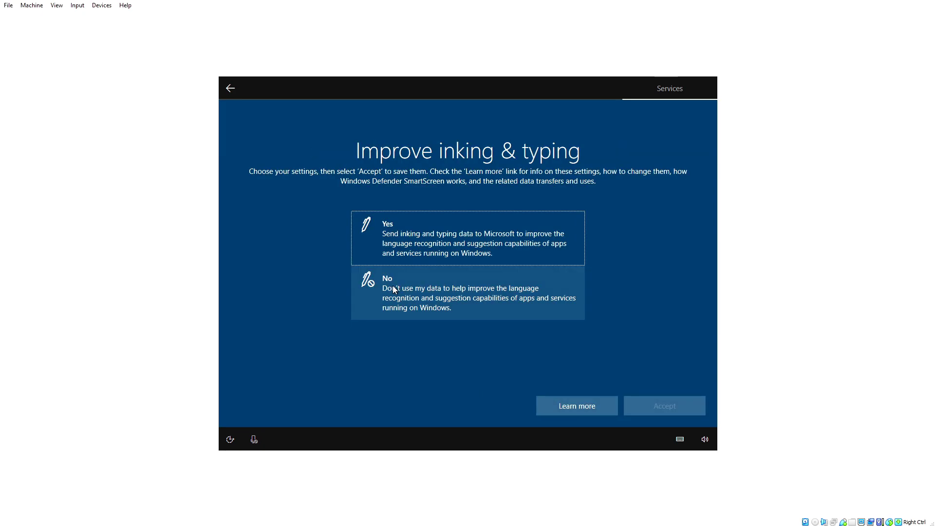
left_click(395, 290)
left_click(659, 405)
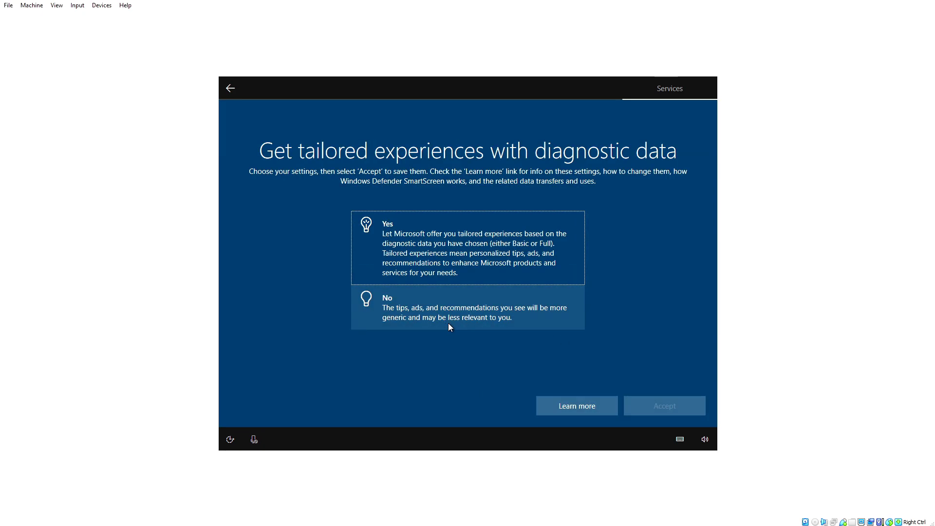
left_click(448, 323)
left_click(684, 410)
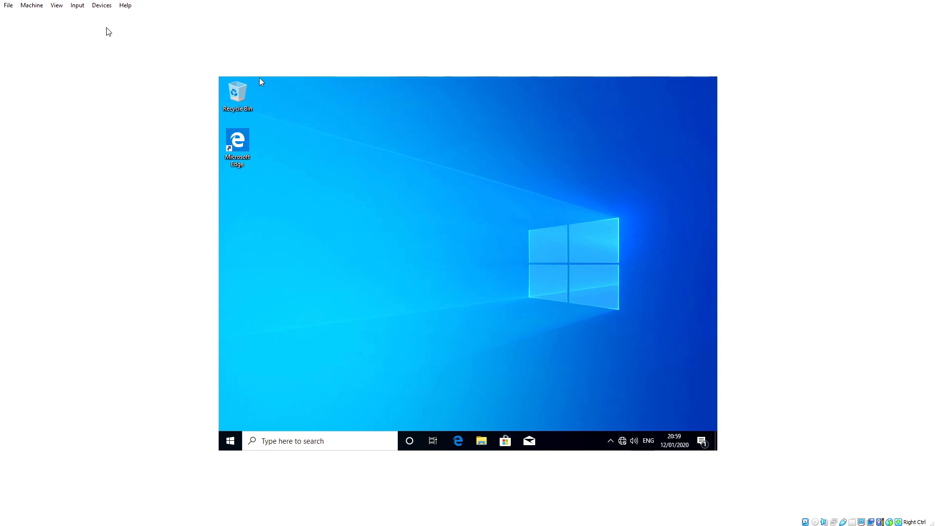
Insert the Guest Additions CD image and launch VBoxWindowsAdditions.exe with admin approval
left_click(102, 6)
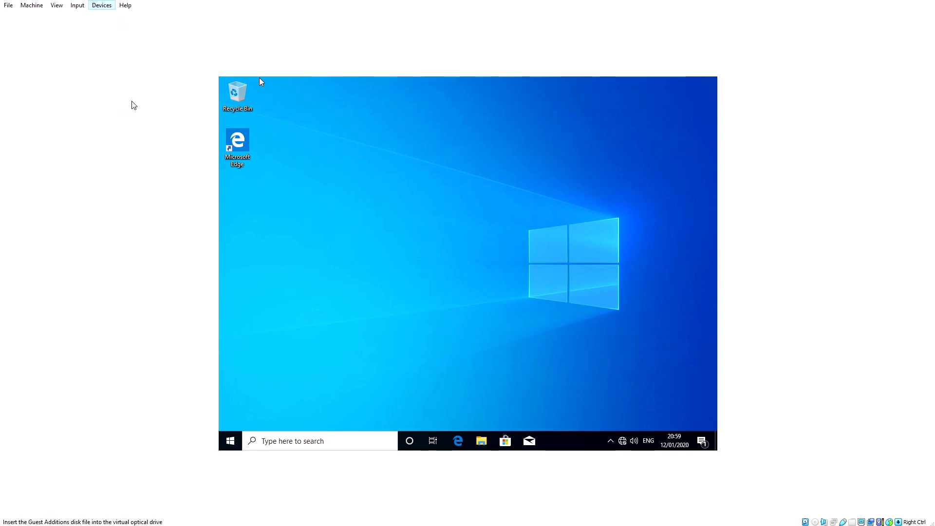
left_click(134, 105)
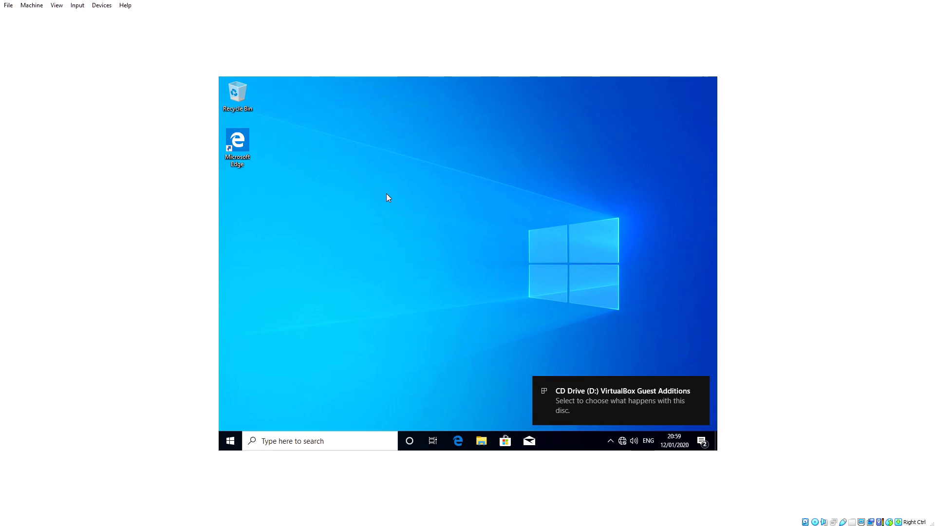
left_click(595, 385)
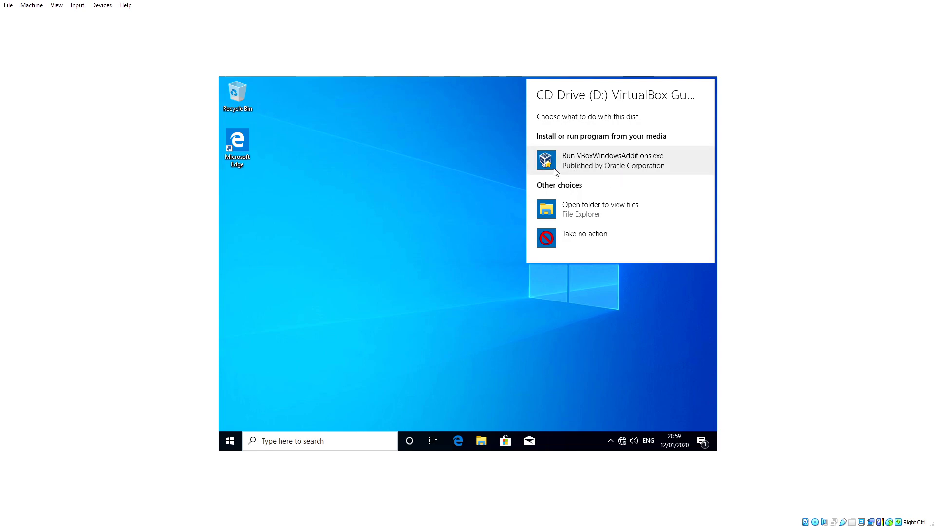
left_click(617, 167)
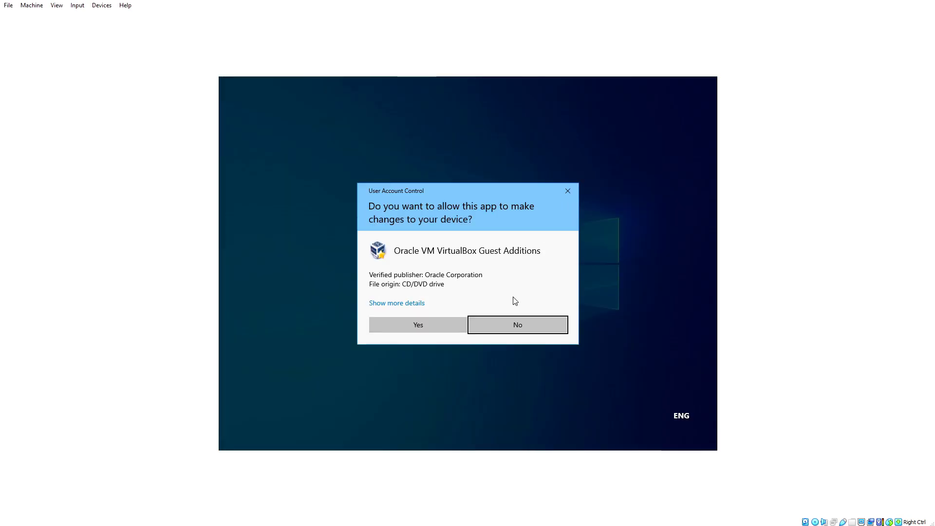
left_click(392, 322)
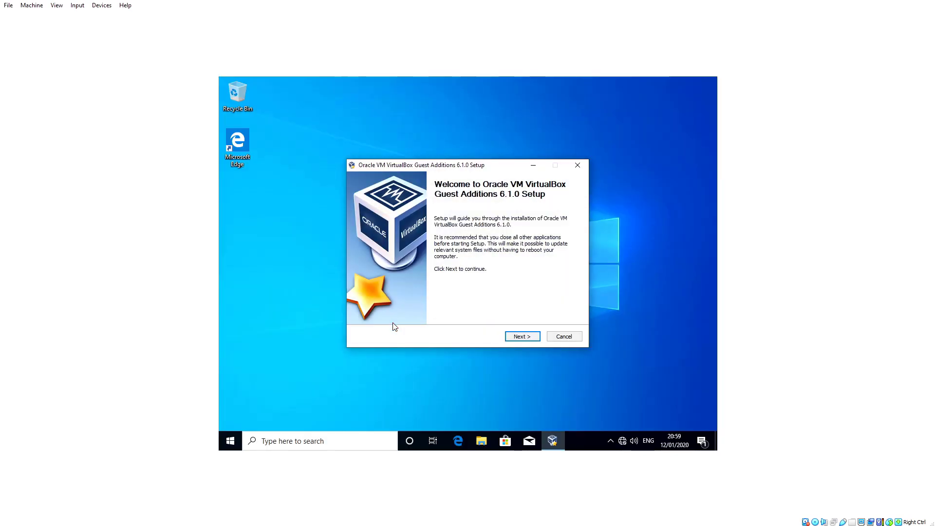
Install Guest Additions with default folder, components and Oracle driver, then reboot
left_click(528, 339)
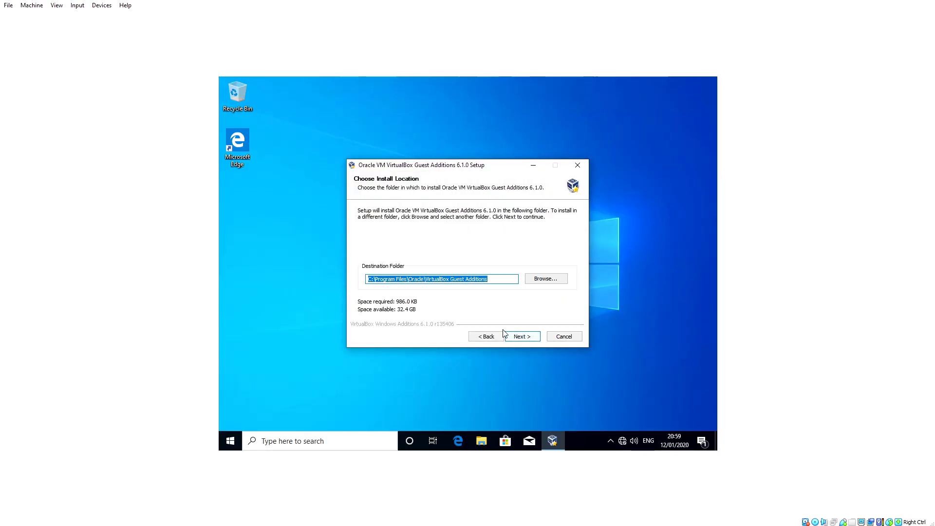
left_click(520, 337)
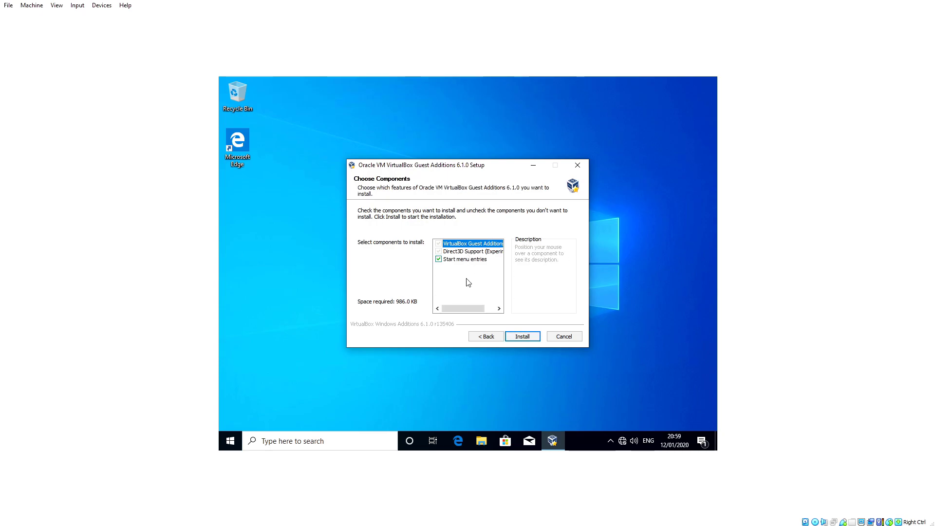
left_click(519, 341)
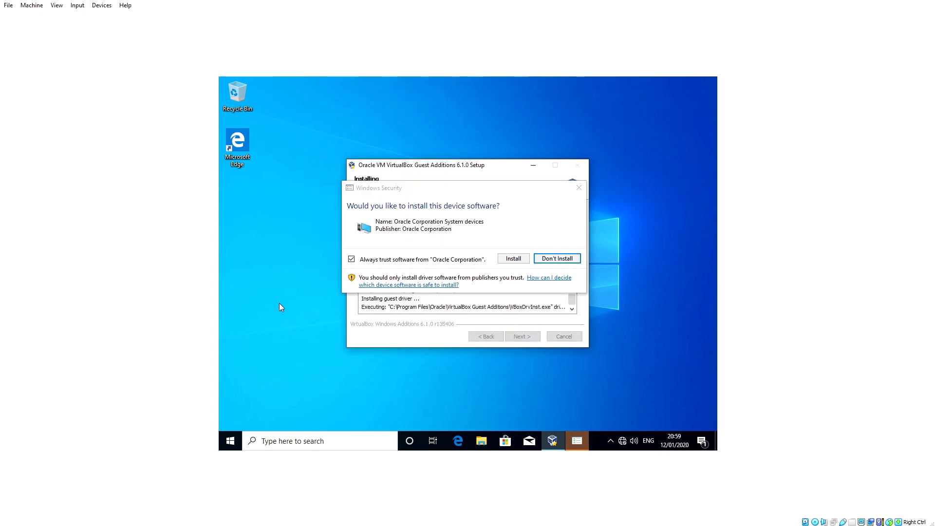
left_click(512, 260)
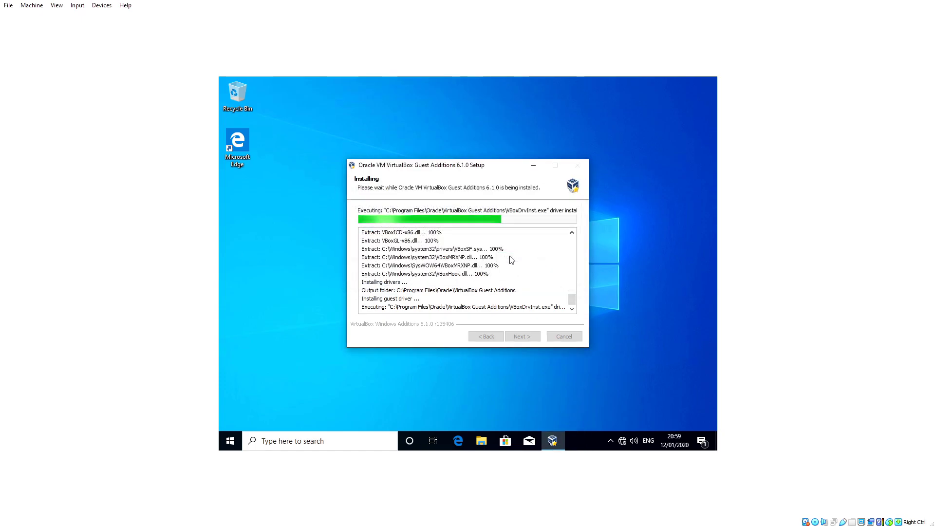
left_click(517, 339)
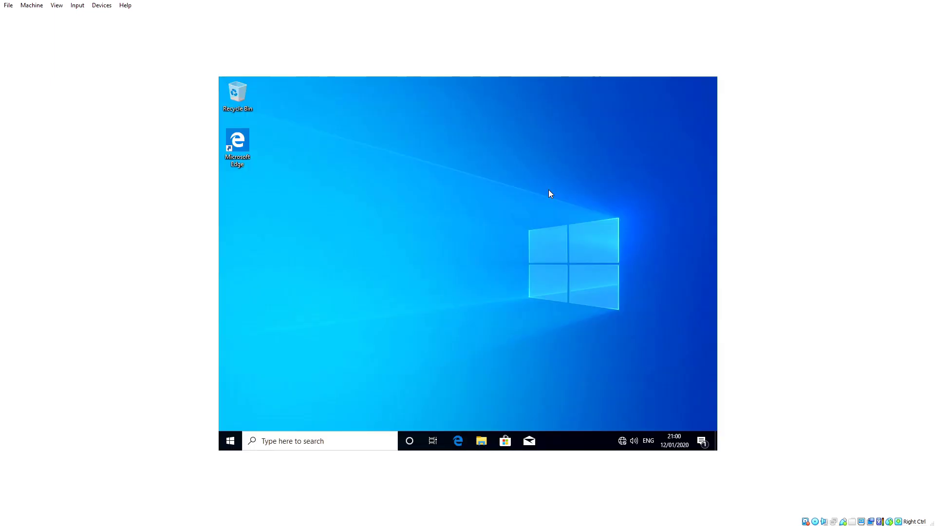
Open the guest's Display settings and its resolution list to change 1024 × 768
right_click(440, 229)
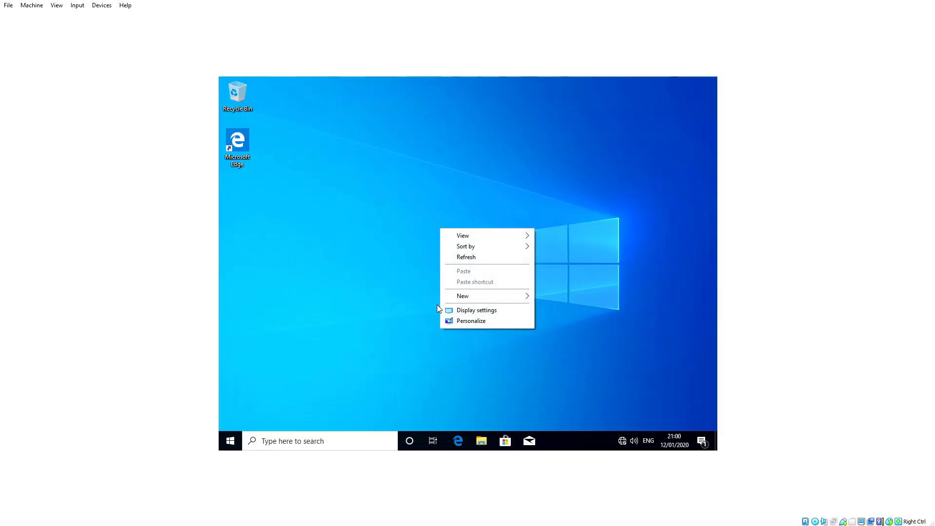
left_click(486, 311)
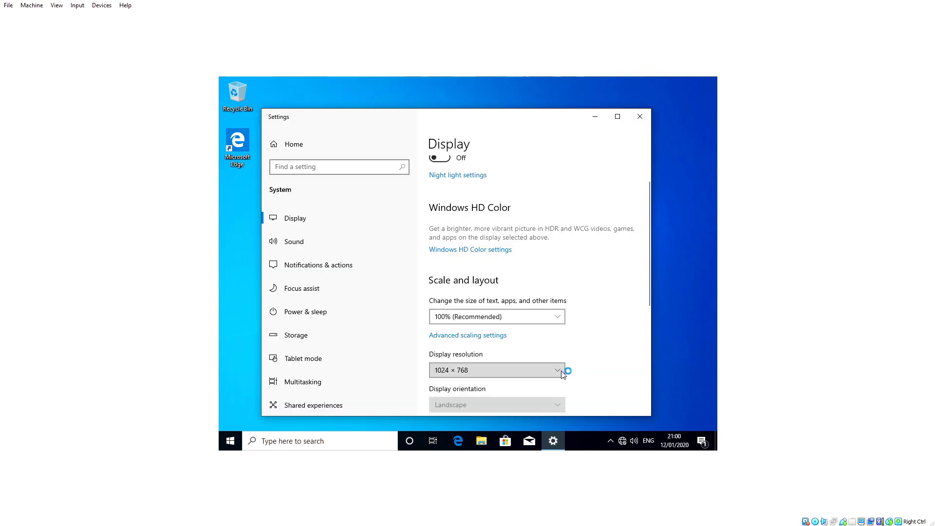
left_click(563, 371)
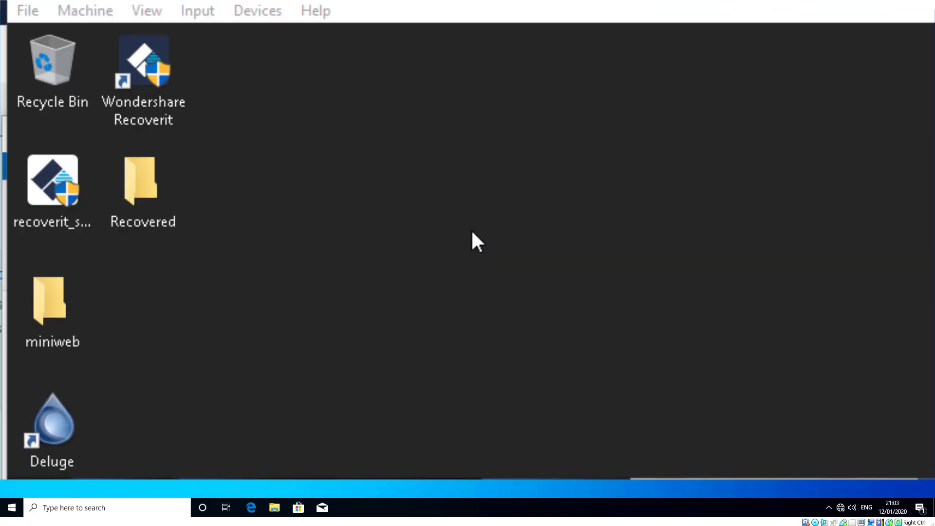
Connect the VM's network adapter from the Devices > Network menu
left_click(266, 16)
mouse_move(291, 93)
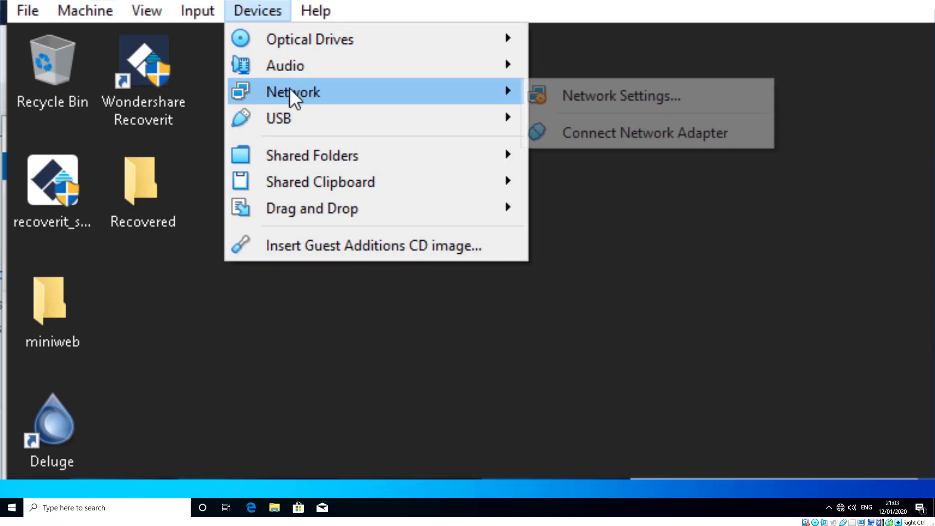
left_click(669, 148)
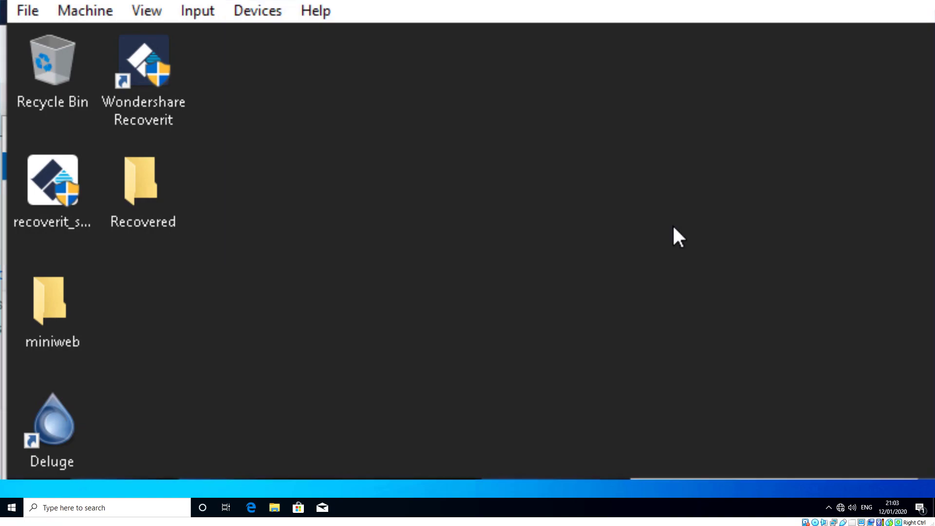
Attach Adapter 1 to NAT instead of Bridged Adapter in Network Settings
left_click(272, 19)
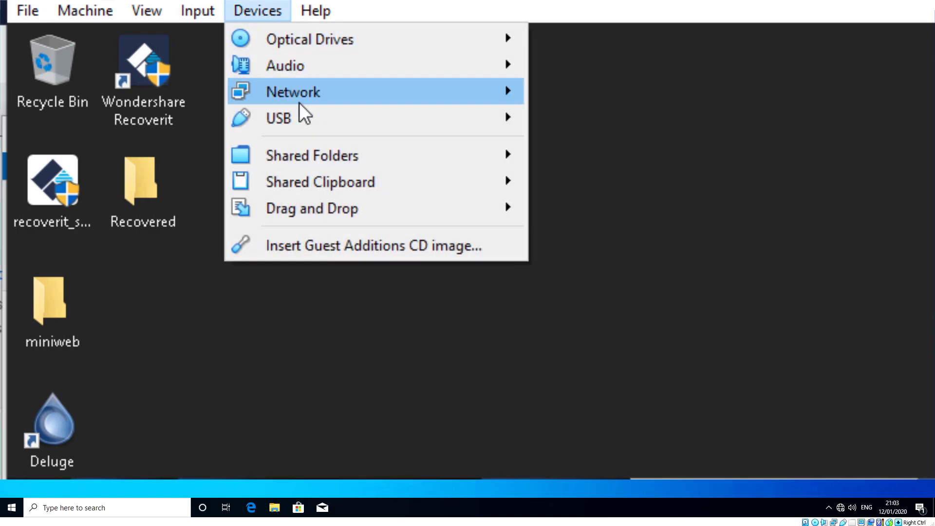
mouse_move(299, 103)
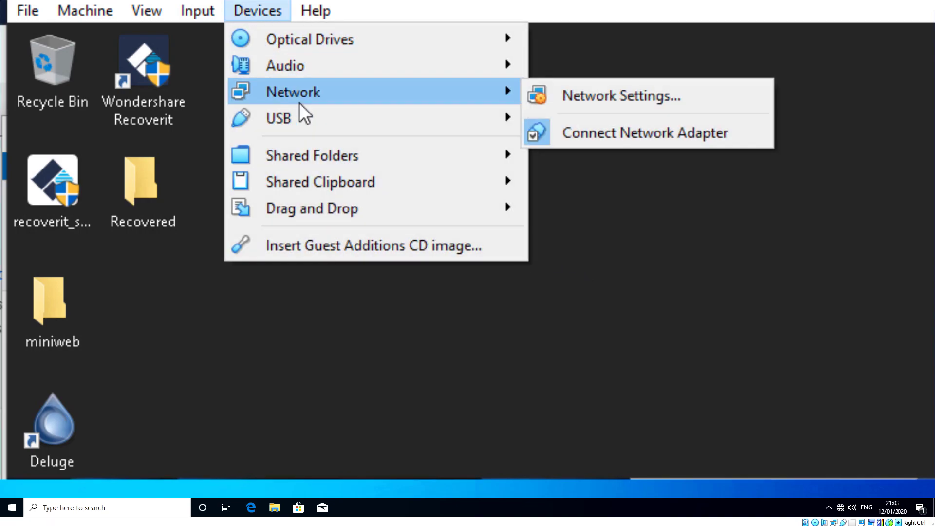
left_click(710, 103)
left_click(566, 227)
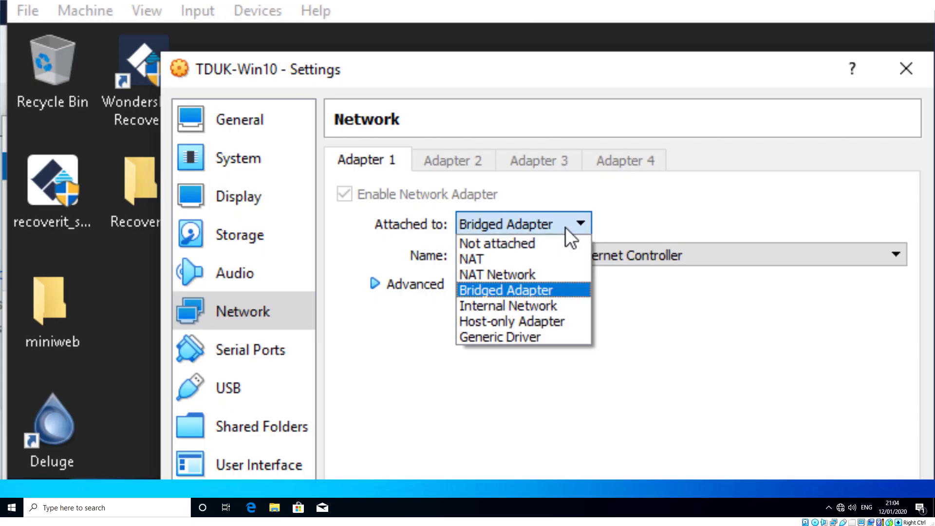
left_click(542, 256)
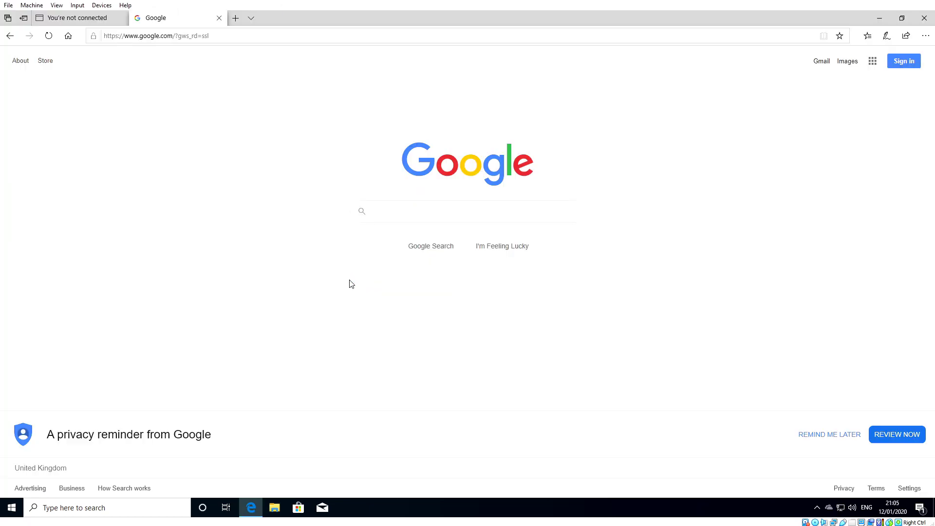
Search Bing for 'justwatch' in Edge and open the JustWatch result
key("ctrl+l")
type("just")
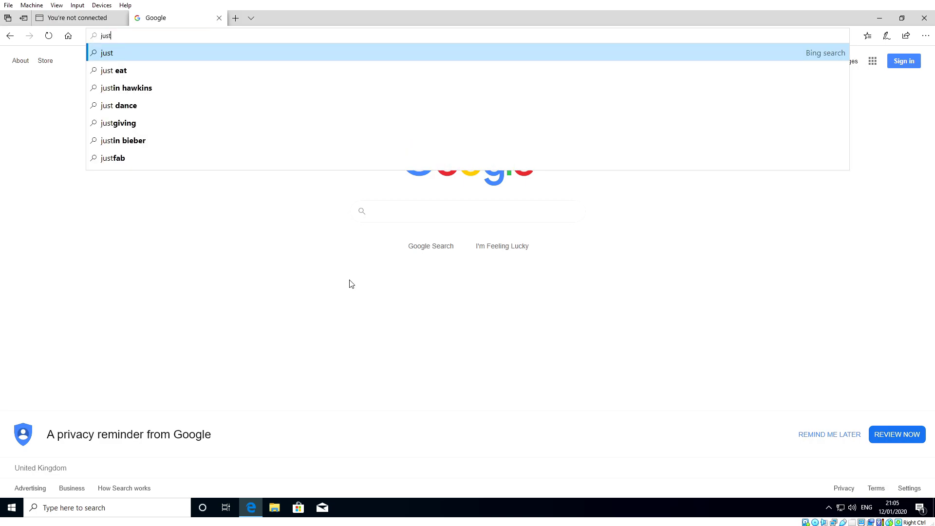
type("watch")
key("Return")
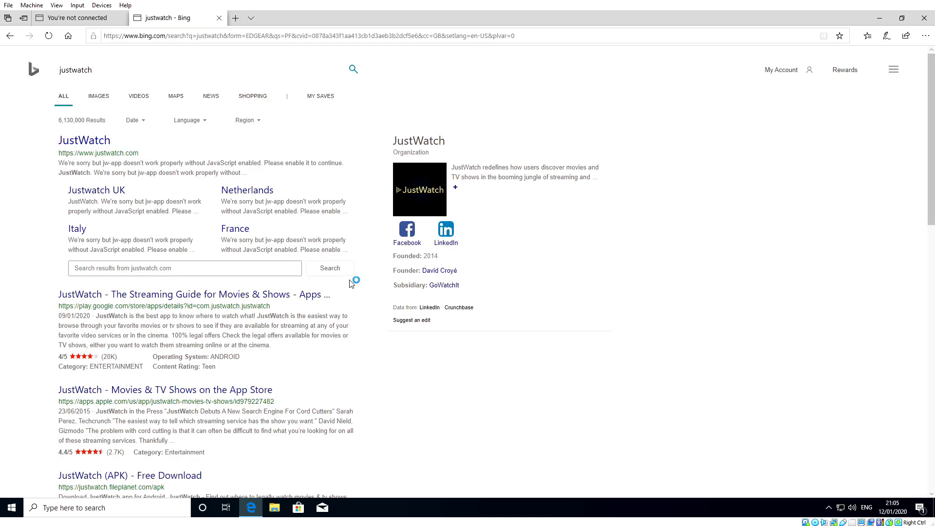
left_click(83, 167)
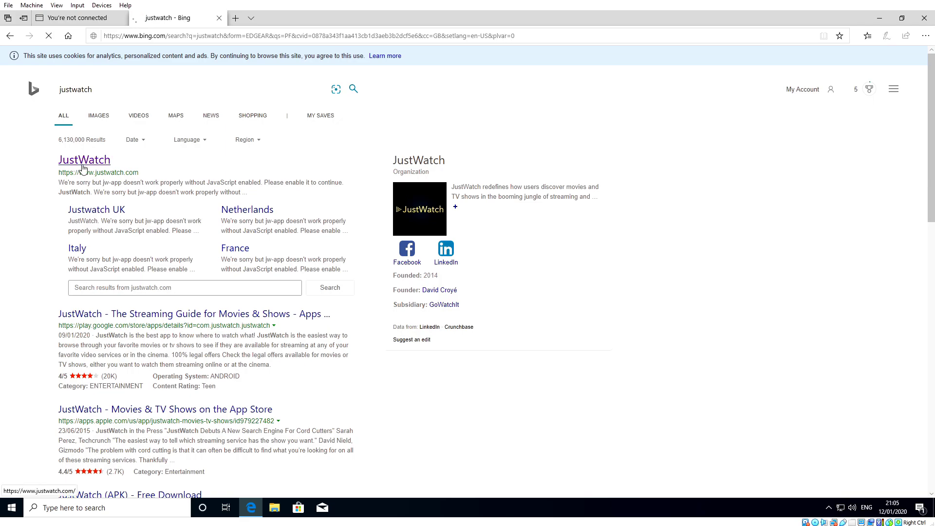